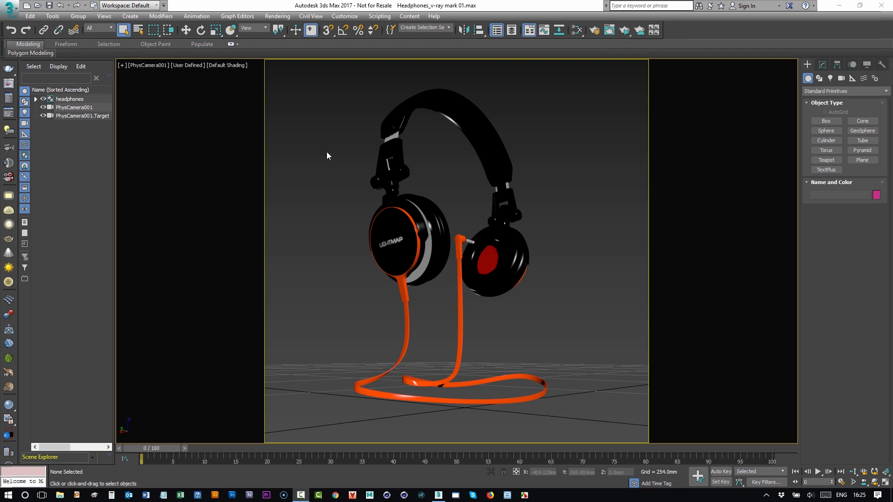
- Open the HDR Light Studio connection and start it with a new V-Ray RT hook named My_VRay-RT_Hook
click(277, 16)
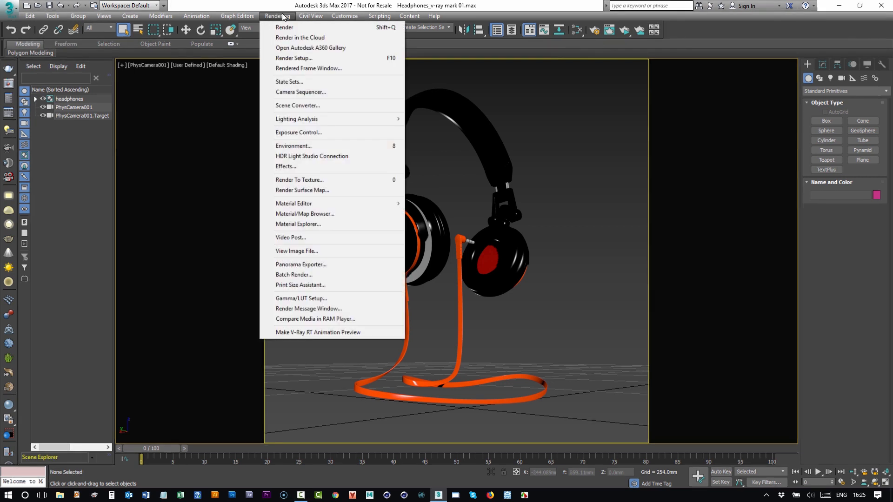
click(321, 157)
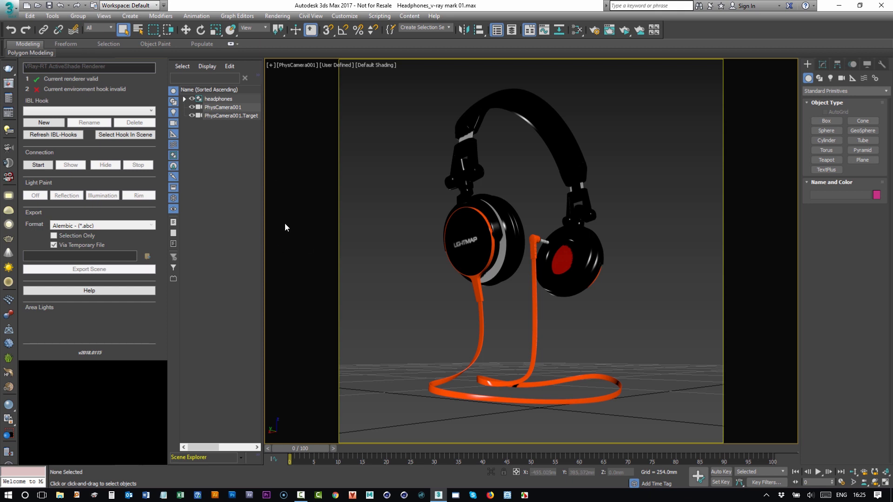
click(38, 165)
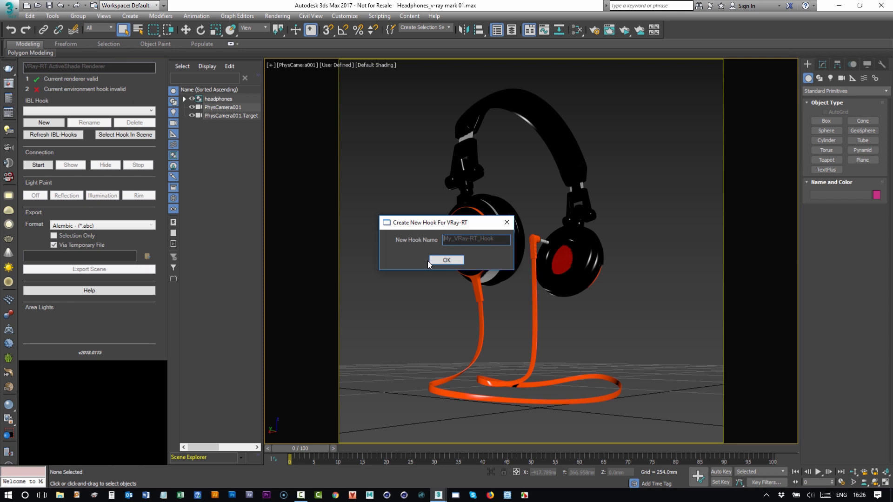
click(440, 259)
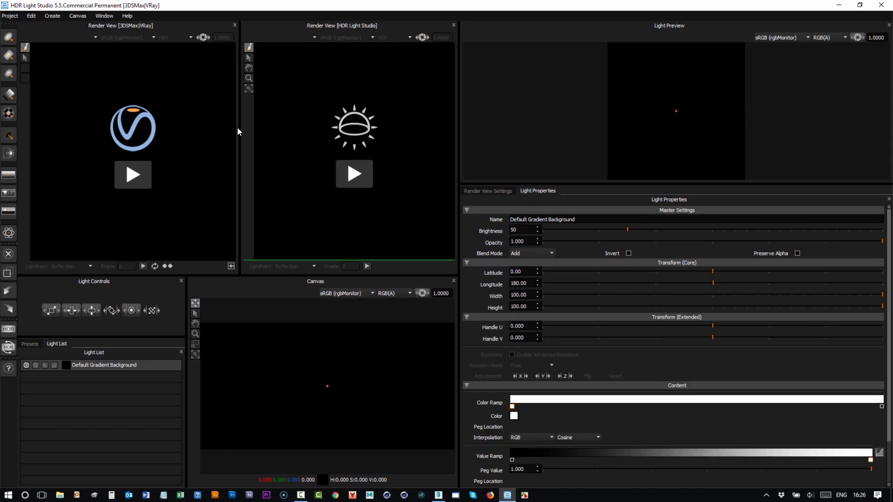
- Widen the render views and start the HDR Light Studio render view by generating and importing the scene geometry
drag(458, 132, 607, 131)
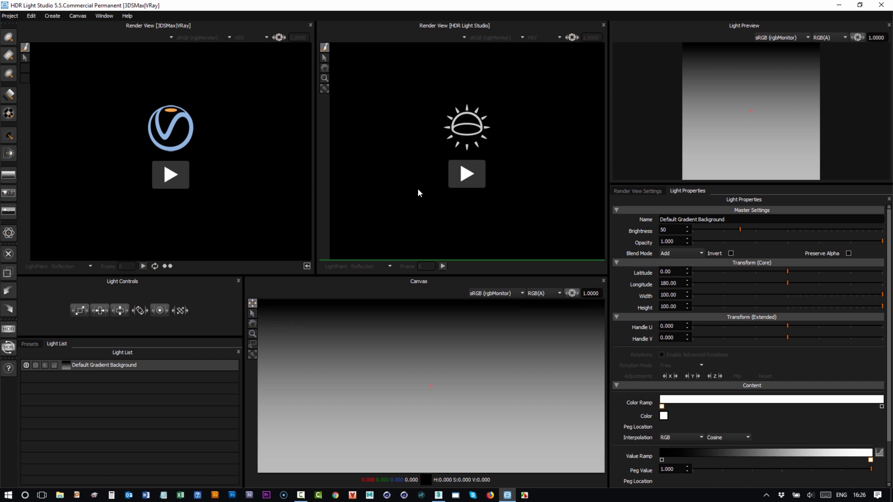
click(466, 178)
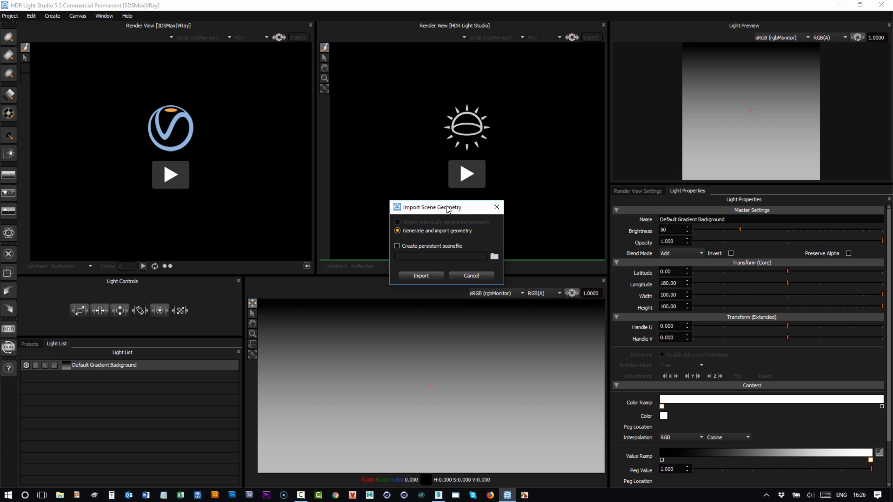
click(412, 276)
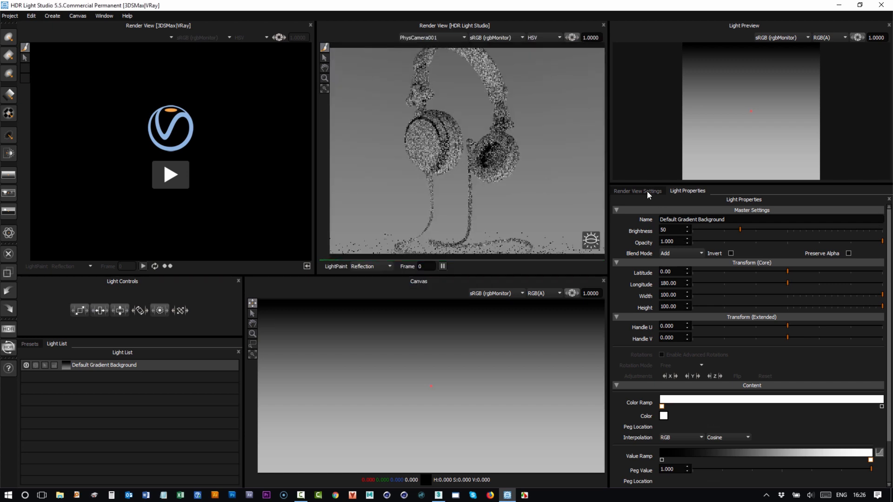
- Set the HDR Light Studio render view's image height to 400 and make the render views taller
click(647, 192)
drag(679, 310, 631, 312)
text(400)
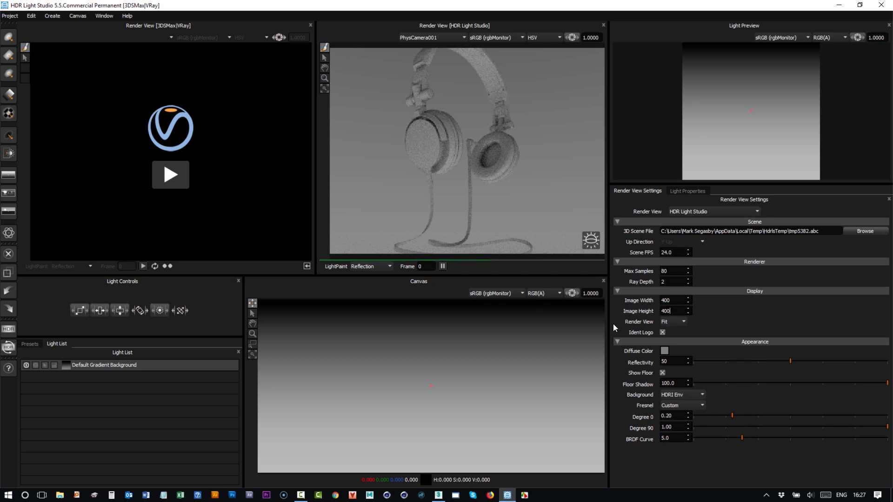
key(Return)
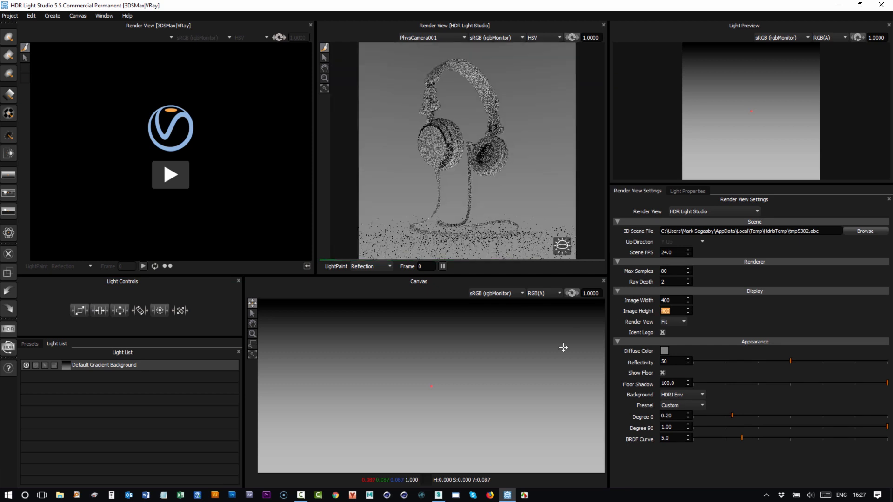
drag(526, 273, 526, 289)
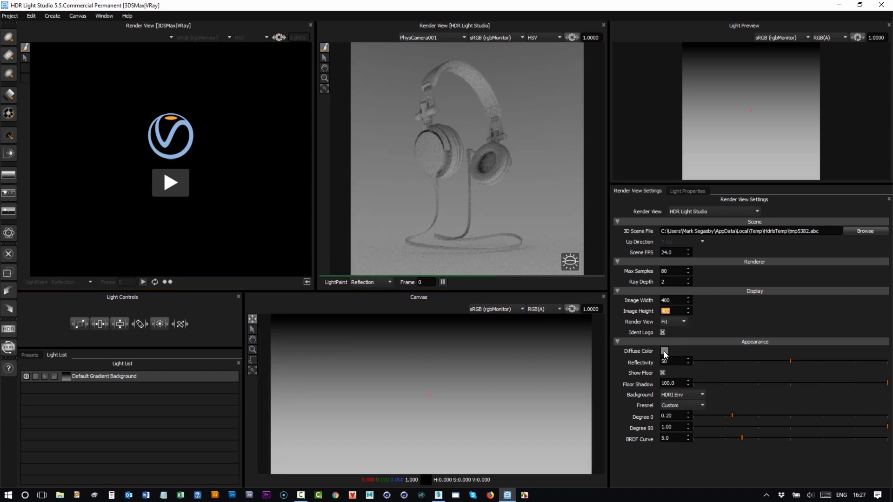
- Try red and blue as the render view's diffuse color, settling on a near-black grey
click(664, 351)
click(547, 297)
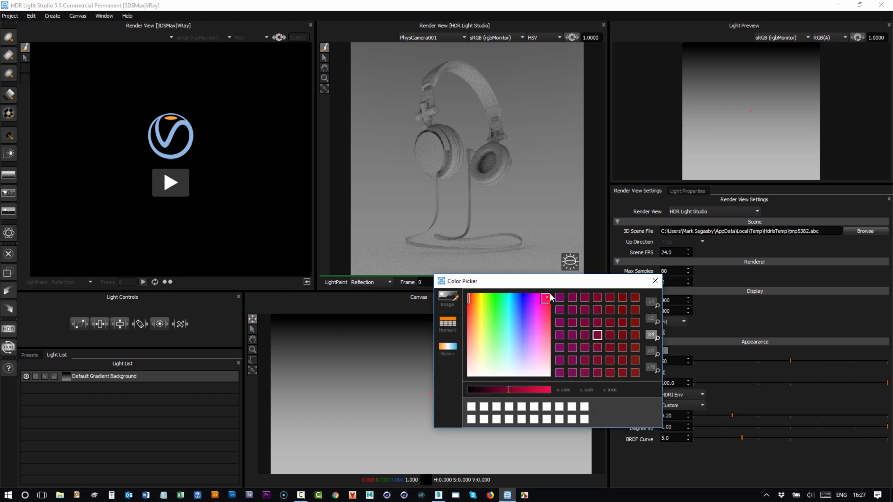
click(547, 391)
click(523, 297)
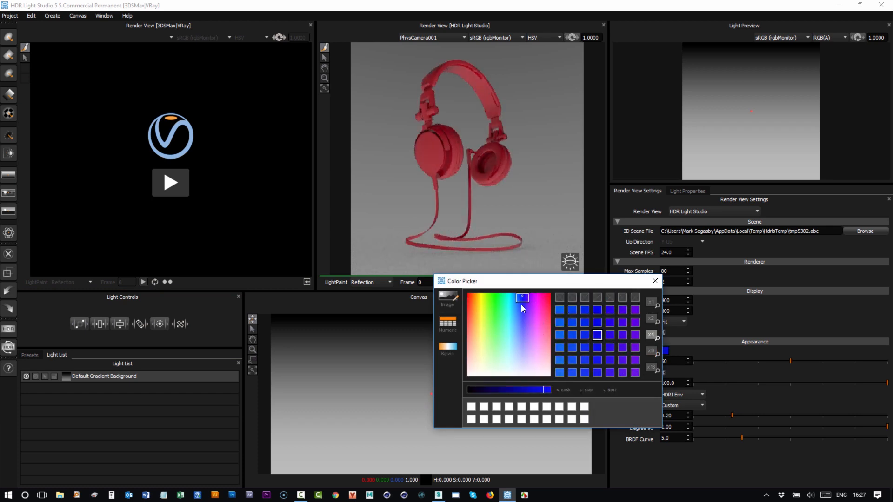
drag(518, 300, 523, 297)
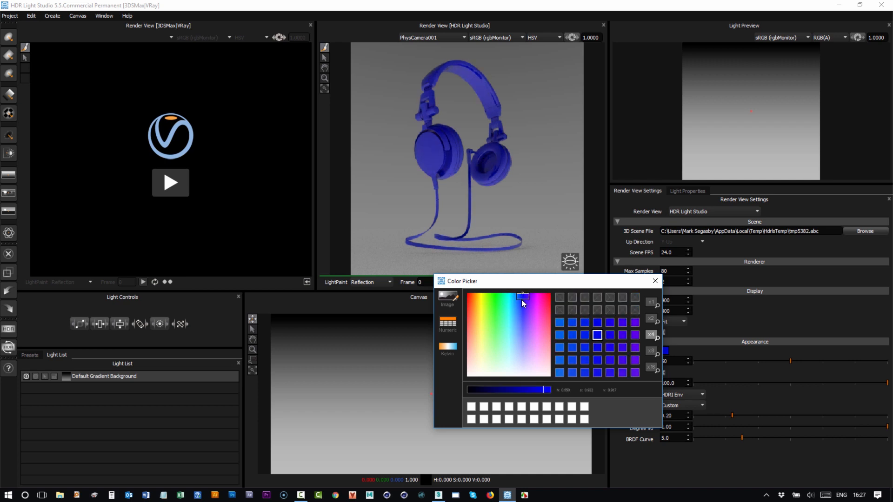
drag(479, 370, 471, 393)
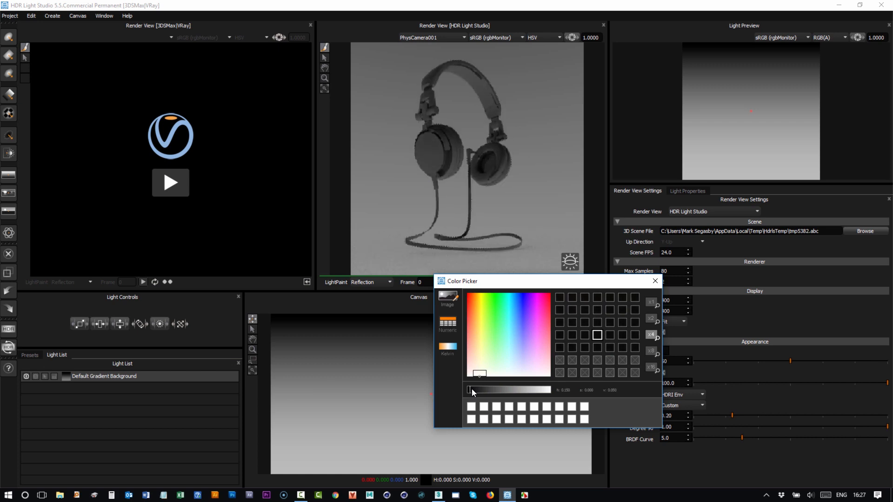
click(655, 282)
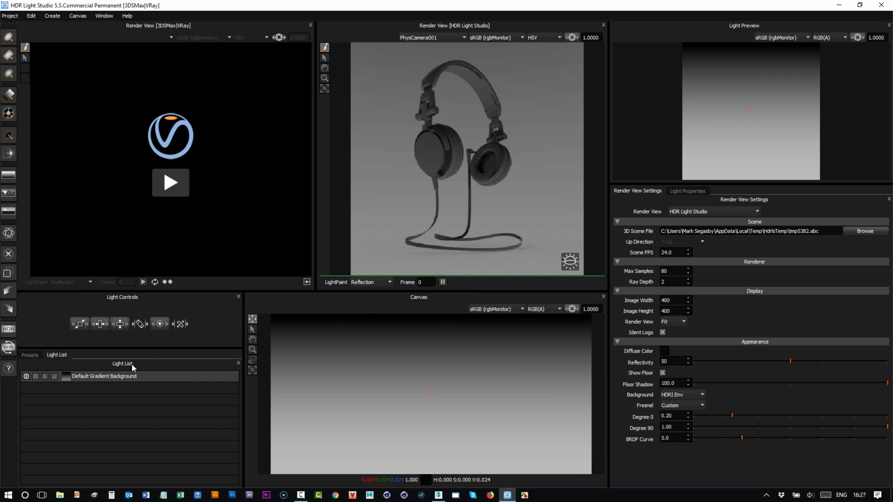
- Lower the brightness of the Default Gradient Background light to 12
click(687, 191)
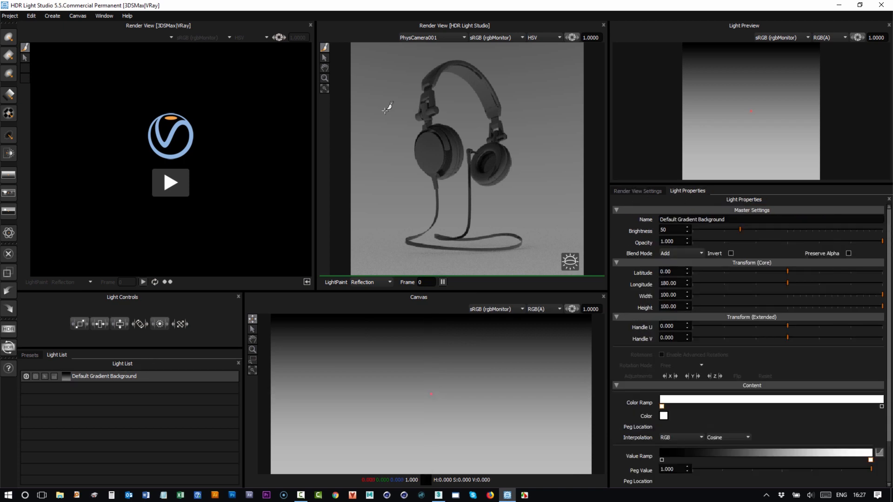
click(707, 230)
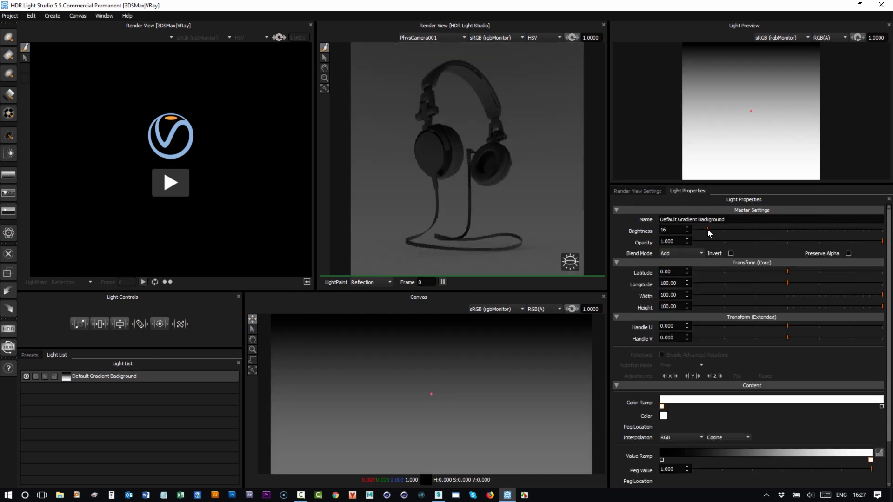
drag(709, 233, 704, 232)
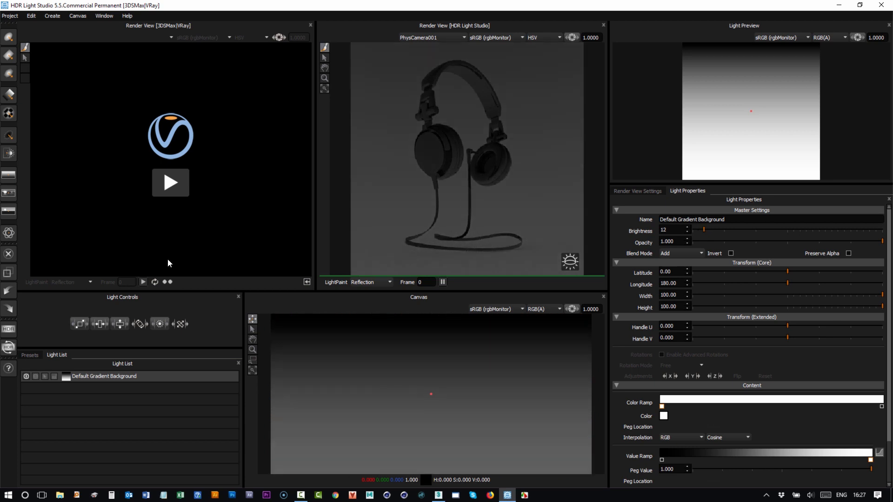
- Add the Tent Lit Side 1 studio light to the front ear cup, moving its handle to the light's lower edge and repositioning the reflection
click(30, 356)
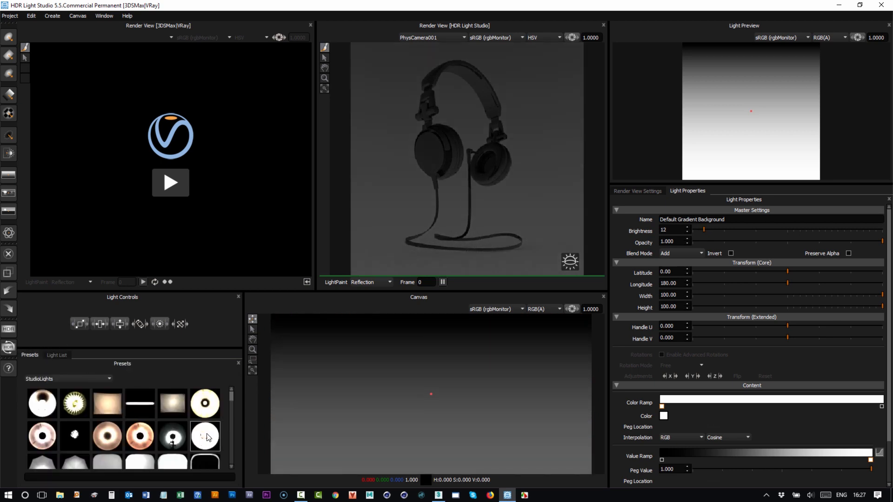
drag(132, 466, 430, 152)
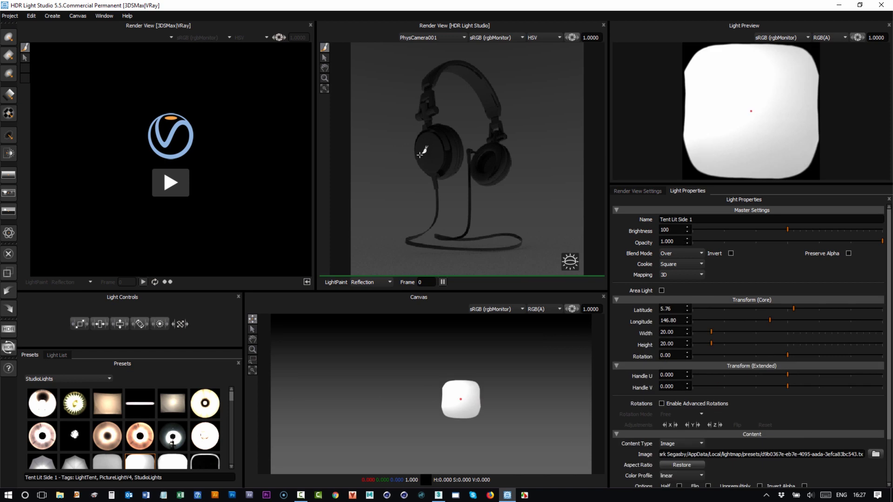
drag(749, 111, 752, 176)
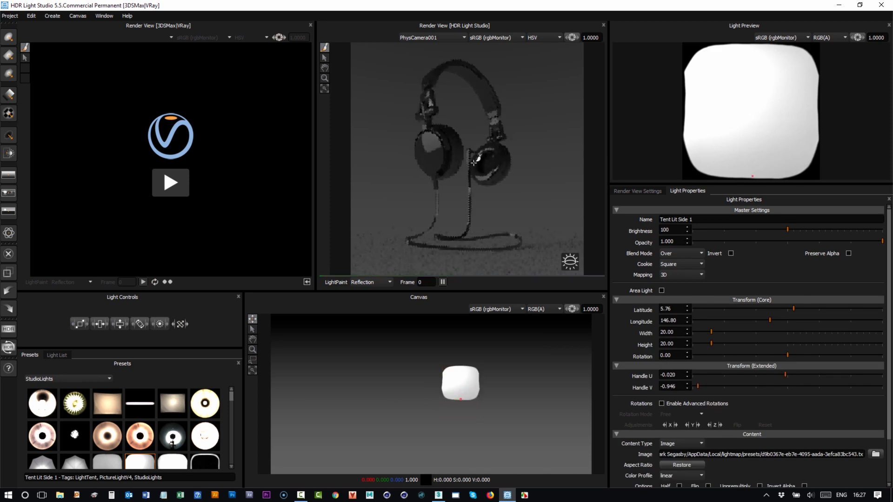
mouse_move(434, 158)
mouse_down()
mouse_move(430, 137)
mouse_move(434, 148)
mouse_move(420, 147)
mouse_up()
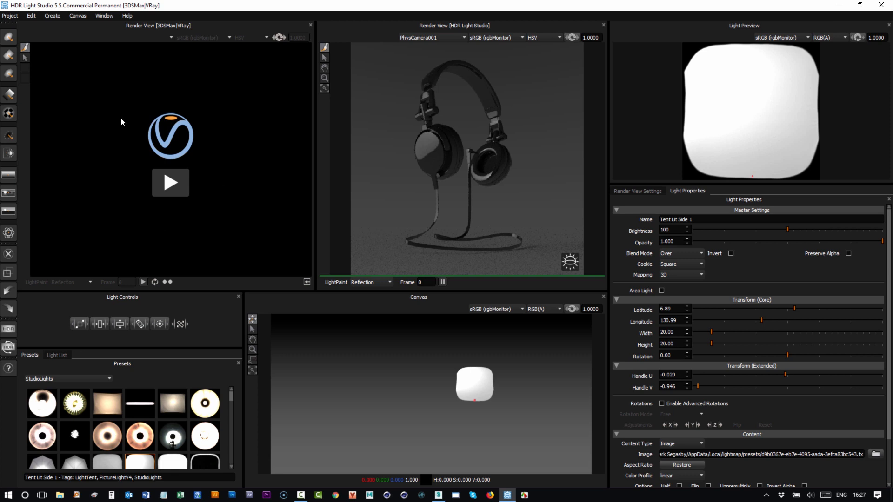
- Start the V-Ray render view and enlarge both render views vertically
click(167, 182)
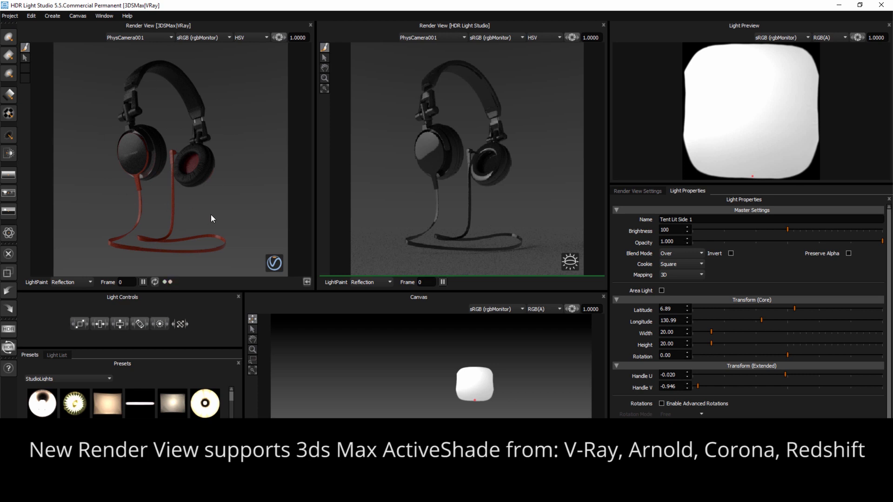
drag(284, 291, 283, 321)
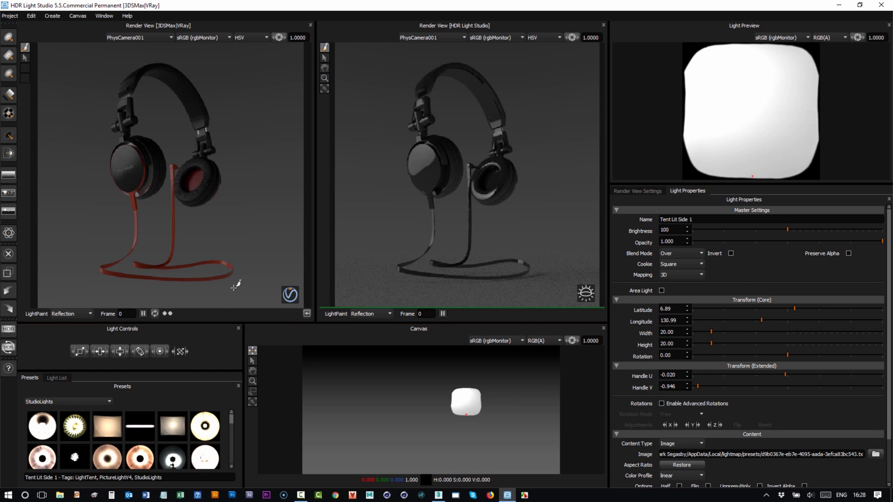
- Add the 2k Mole Blurred studio light onto the headband in the V-Ray render view
drag(231, 418, 230, 428)
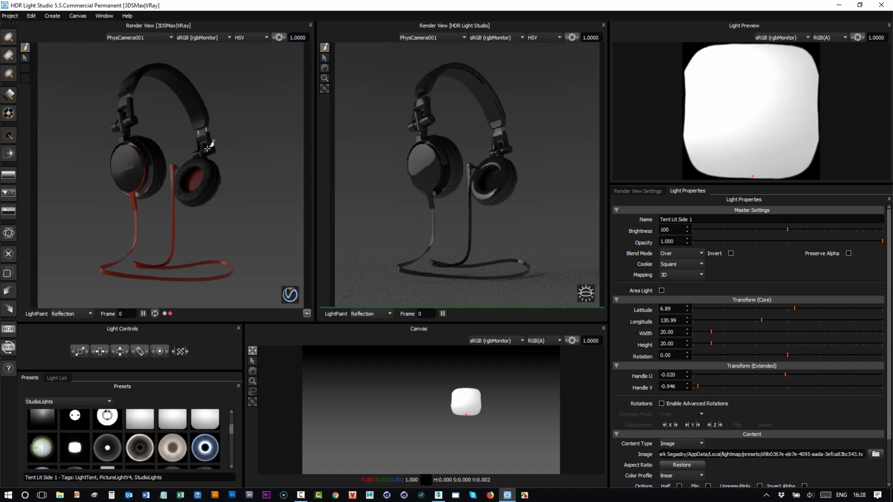
drag(231, 428, 232, 450)
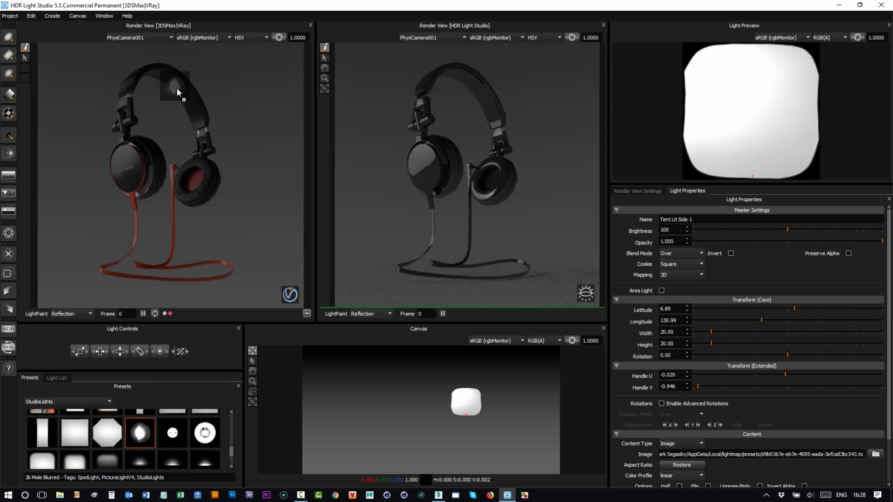
drag(186, 93, 185, 91)
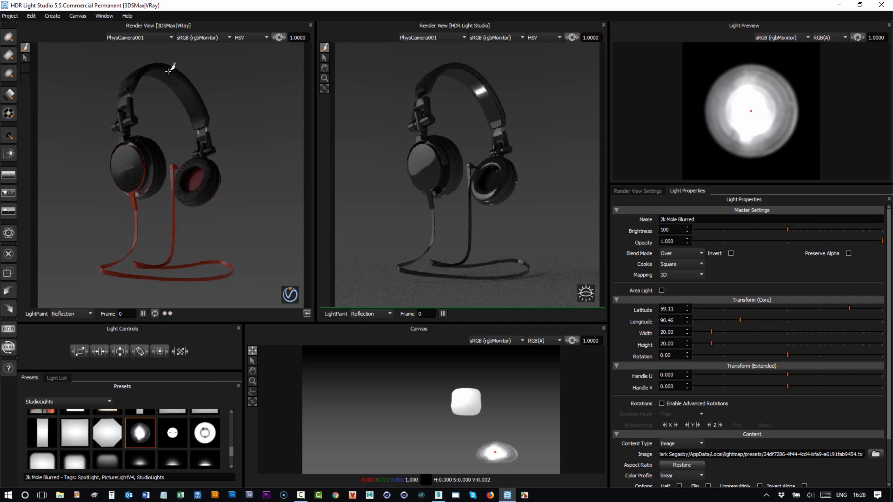
- Solo the 2k Mole Blurred light and raise its brightness to 696
click(52, 378)
click(39, 399)
click(36, 399)
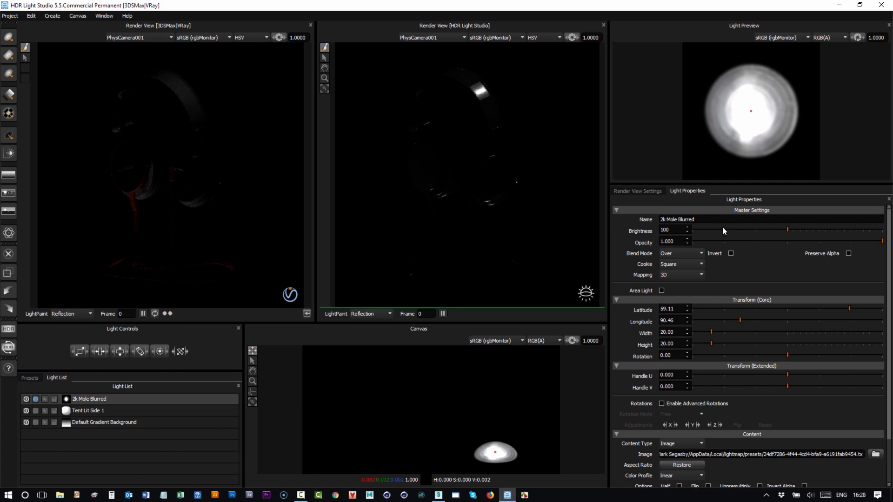
click(816, 230)
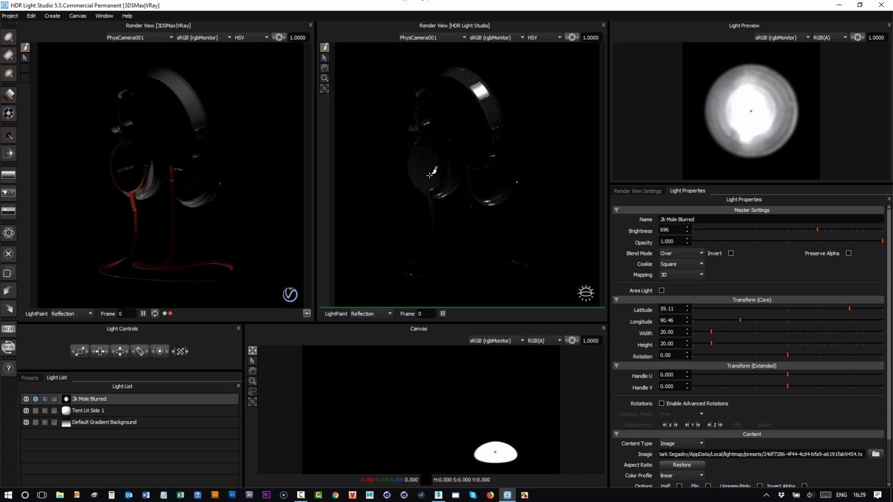
- Light paint the 2k Mole Blurred light at several spots on the headphones, ending on the outer top curve of the headband
click(421, 156)
drag(421, 156, 489, 106)
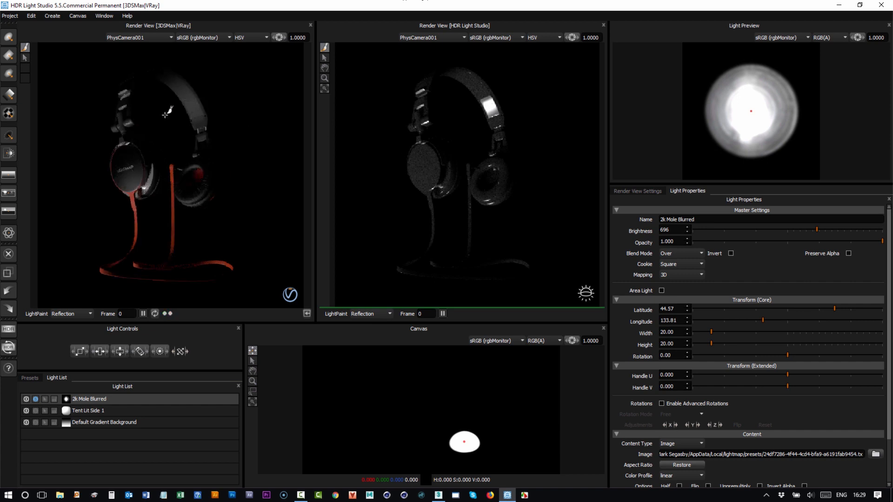
click(130, 79)
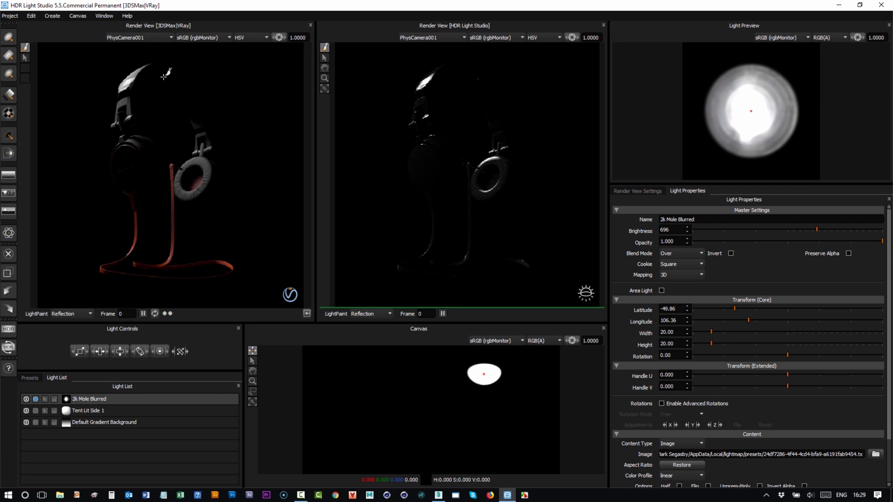
click(186, 95)
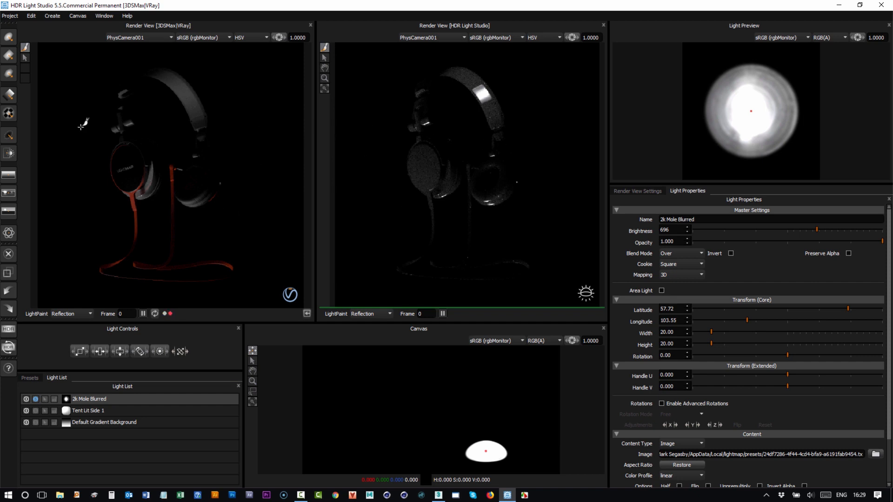
- Close the HDR Light Studio render view and dock the light presets beside the V-Ray render view
click(603, 25)
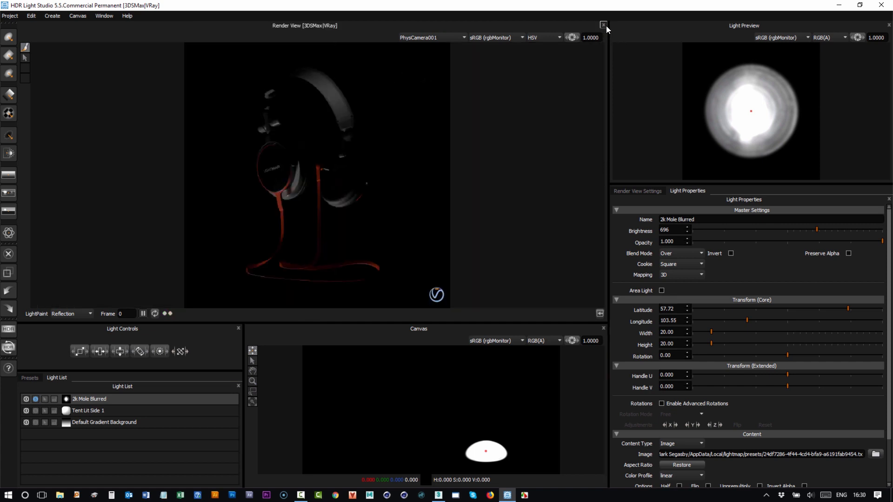
click(31, 378)
drag(124, 385, 32, 124)
mouse_move(241, 124)
mouse_down()
mouse_move(228, 125)
mouse_move(238, 125)
mouse_up()
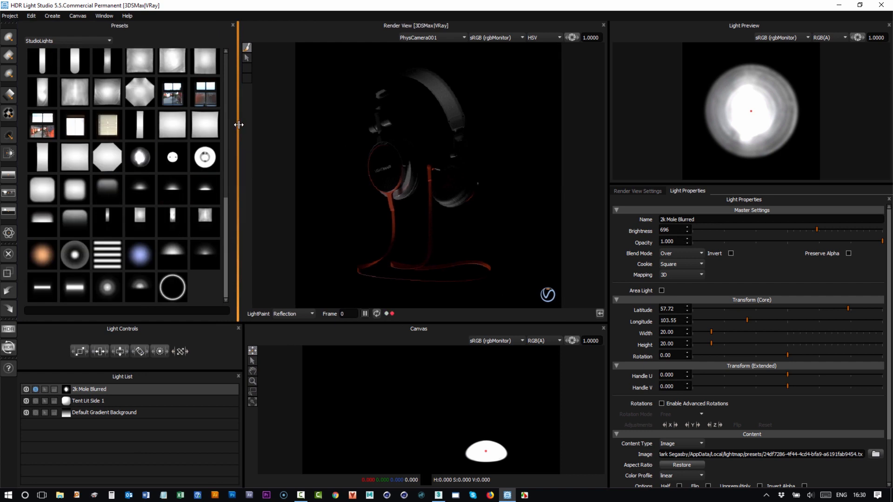
- Turn off solo for the 2k Mole Blurred light so all lights are active
click(35, 389)
click(34, 389)
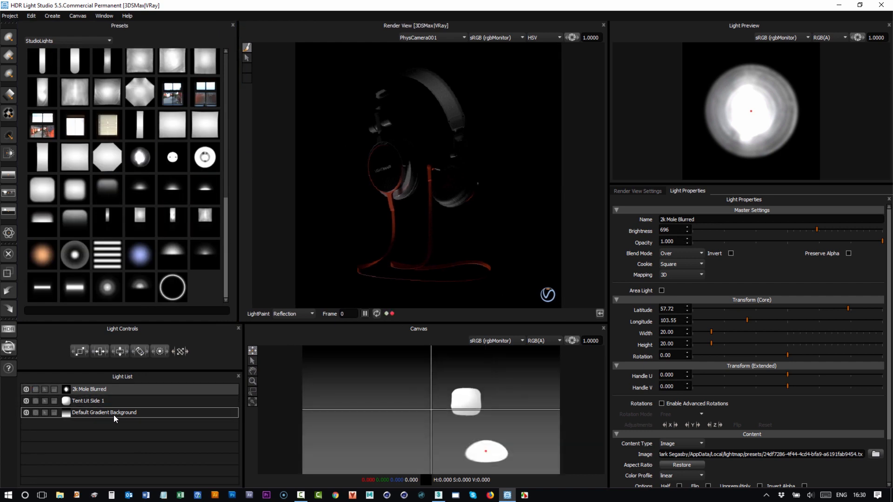
- Set the Default Gradient Background's brightness to 1
click(114, 413)
drag(697, 231, 695, 231)
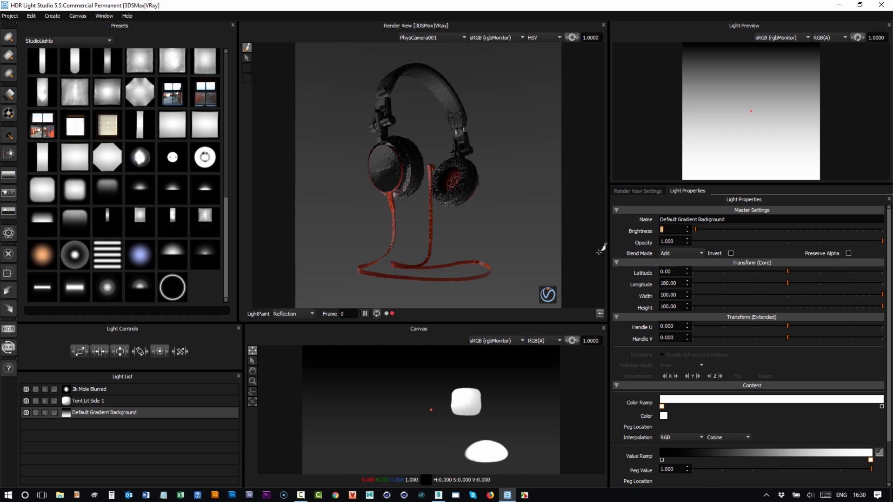
key(Return)
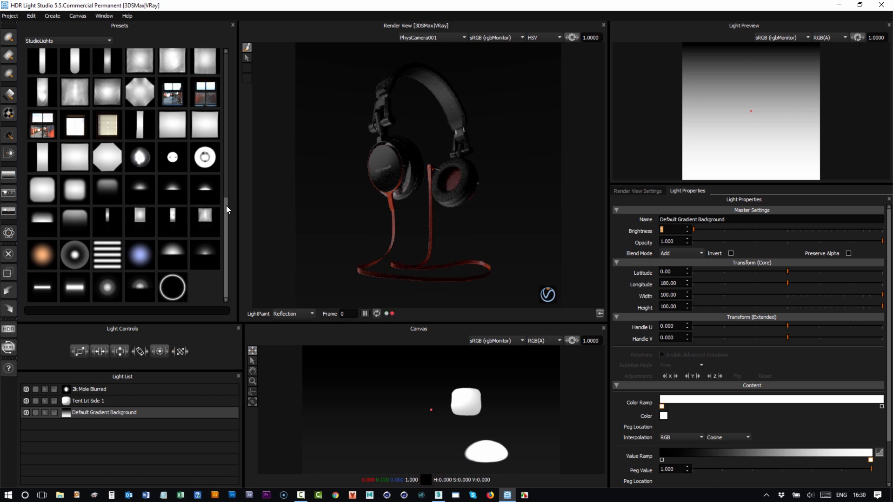
- Add the Softbox 70x70 studio light preset by placing it on the open ear cup in the render view
drag(226, 205, 230, 129)
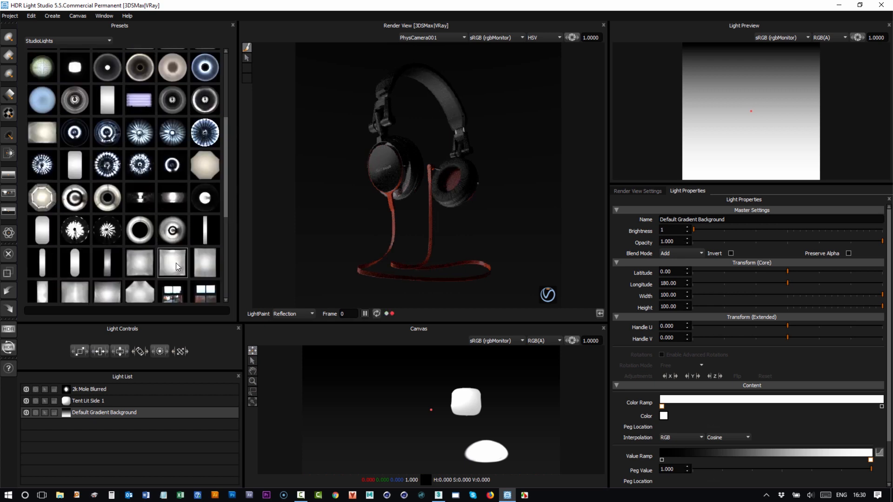
drag(174, 266, 531, 162)
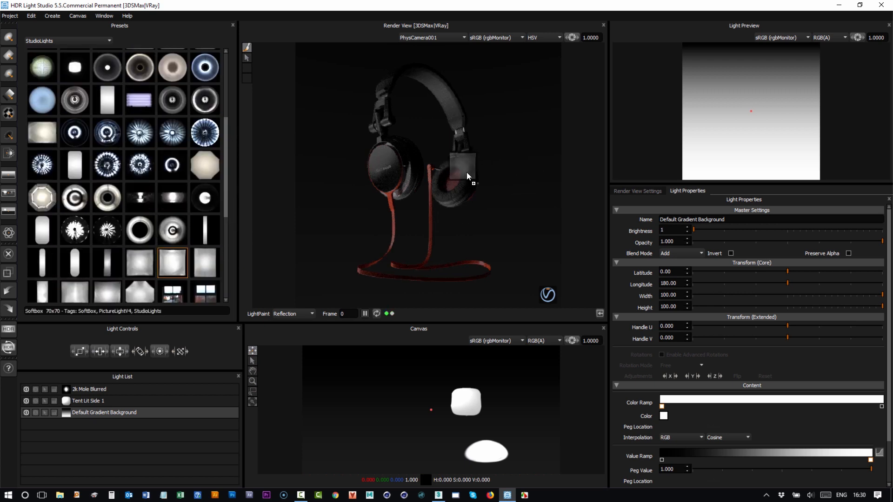
drag(467, 172, 467, 173)
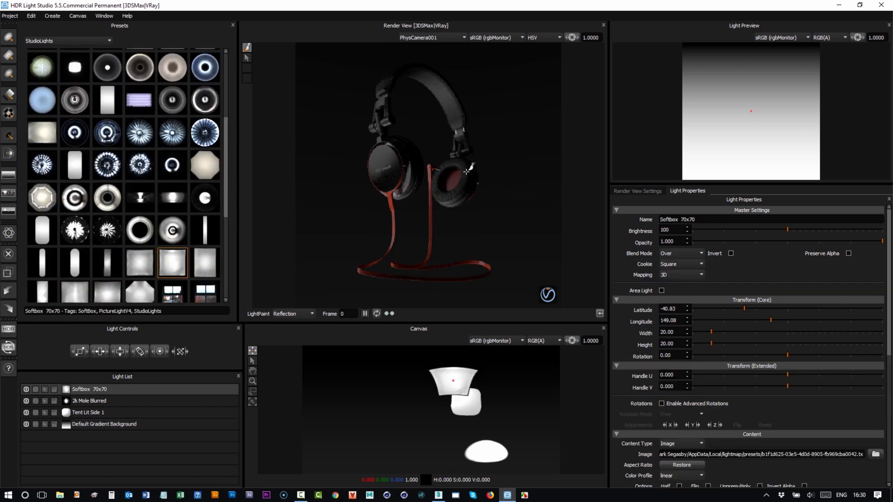
- Raise the Softbox 70x70 brightness to 799 and light paint it on the upper outer edge of the open ear cup
click(818, 229)
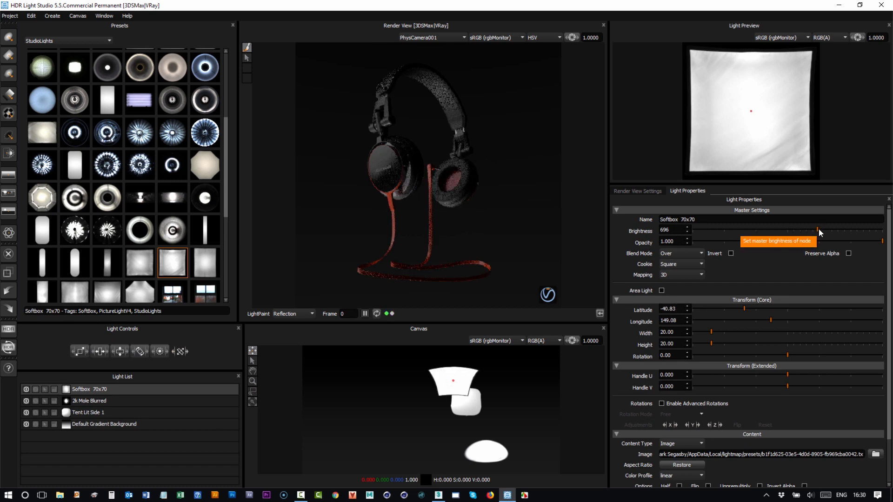
drag(818, 229, 821, 230)
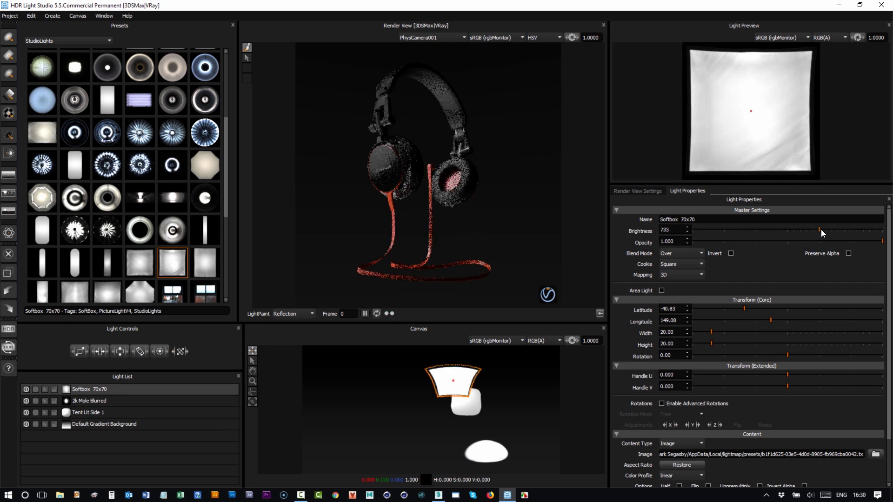
click(472, 167)
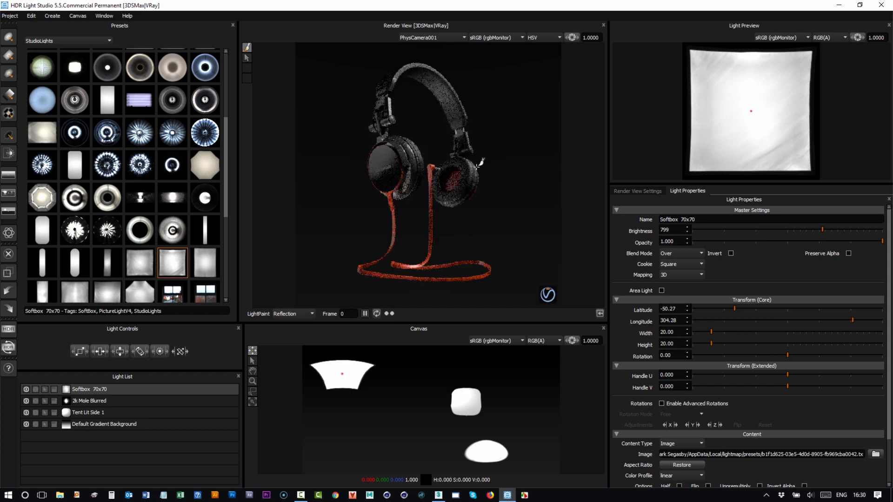
- Add a Round Light, light paint it on the headband's upper outer curve with brightness 761, and scale it to 11.50
click(8, 39)
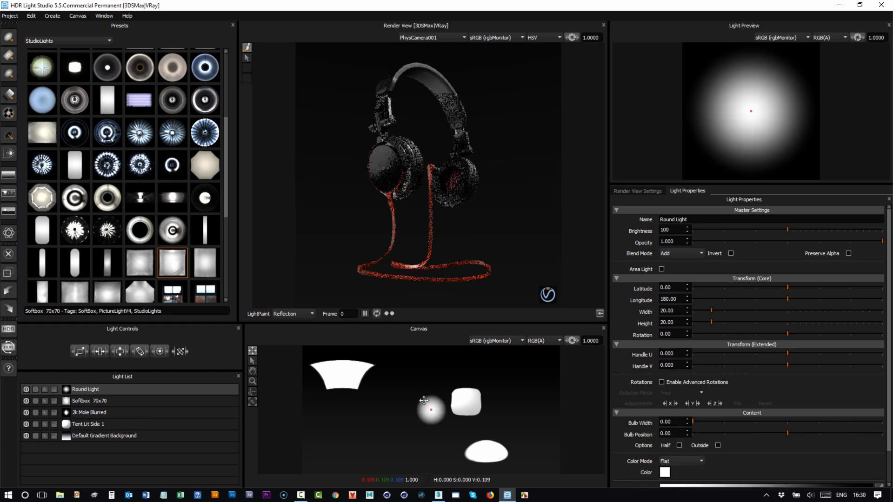
click(389, 75)
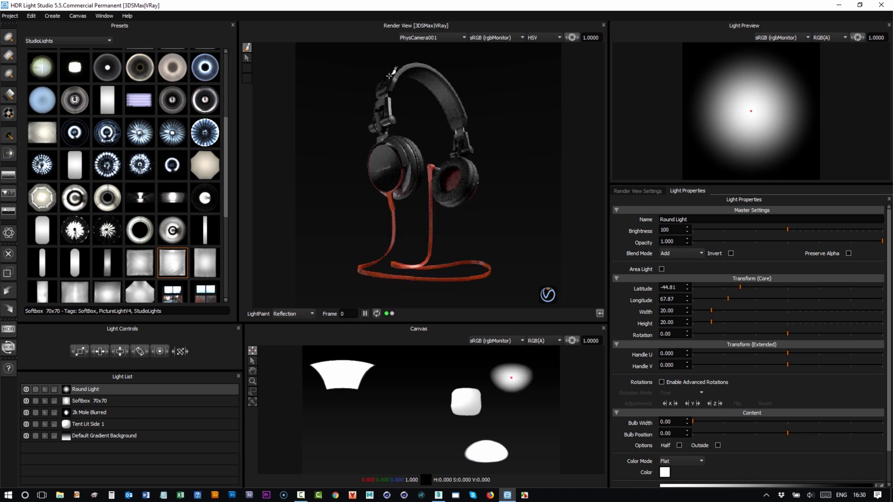
click(821, 230)
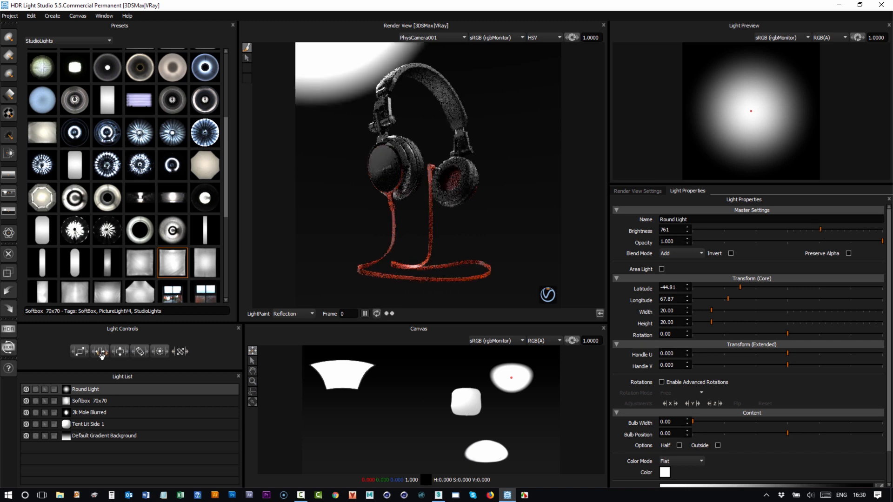
drag(81, 353, 69, 354)
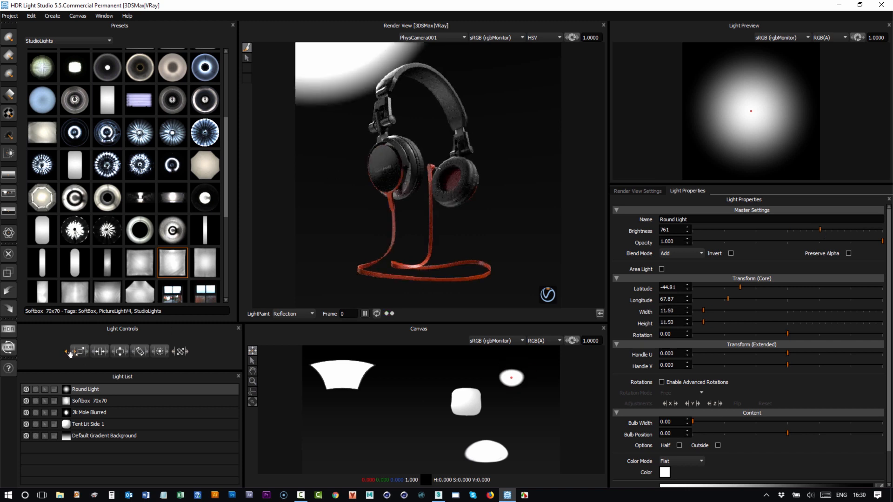
- Place the blue Warm Light preset between the ear cups in Rim light paint mode and scale it down to 17.50
drag(225, 211, 228, 292)
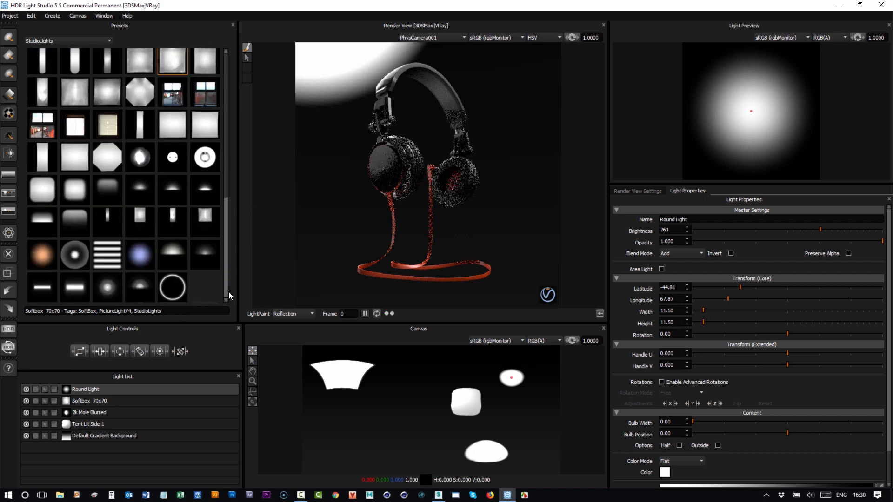
click(286, 314)
click(284, 334)
drag(138, 254, 426, 167)
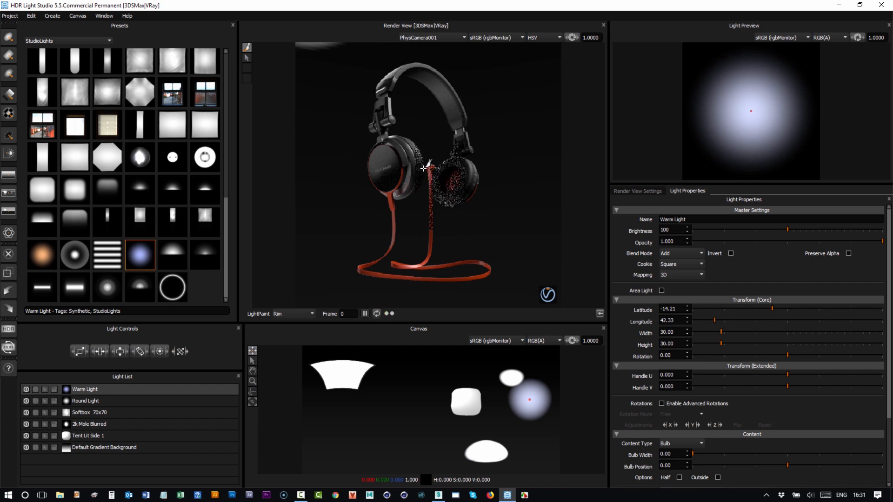
click(68, 352)
drag(68, 354, 55, 354)
- Recolour the Warm Light to a deep blue-violet and switch its opacity ramp to a steeper falloff curve
scroll(888, 414, down, 3)
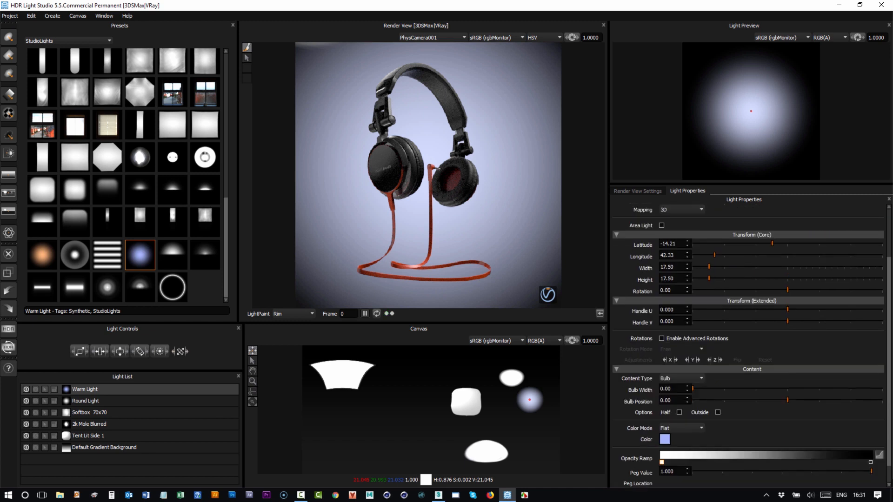
click(667, 416)
drag(519, 298, 525, 297)
click(520, 390)
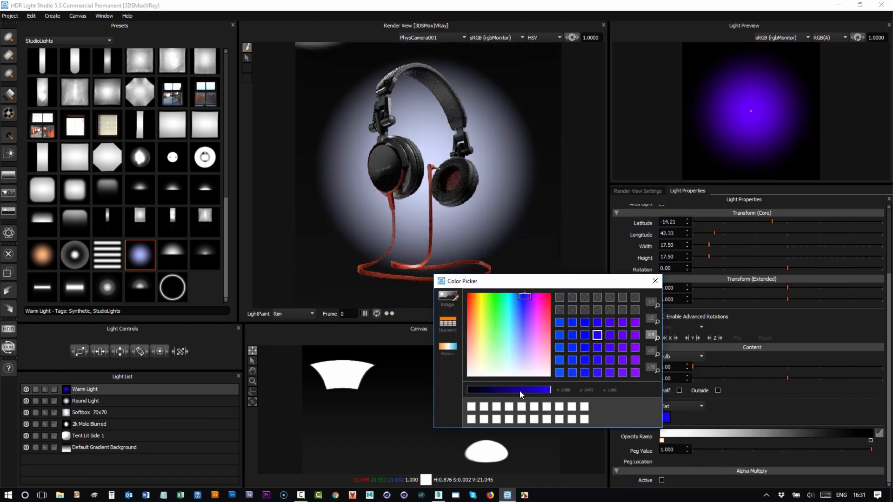
click(879, 433)
click(534, 345)
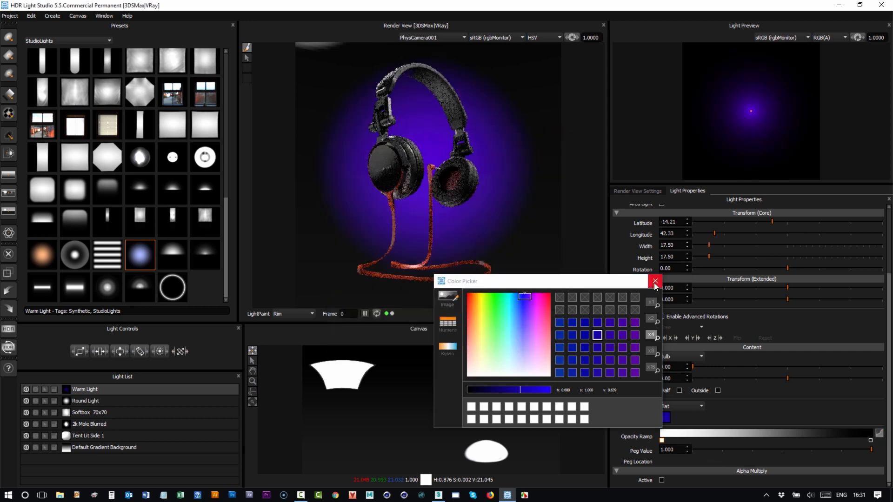
click(655, 280)
- Scale the Warm Light up to 24.00 and the Round Light down to 8.50
drag(78, 352, 93, 356)
click(90, 401)
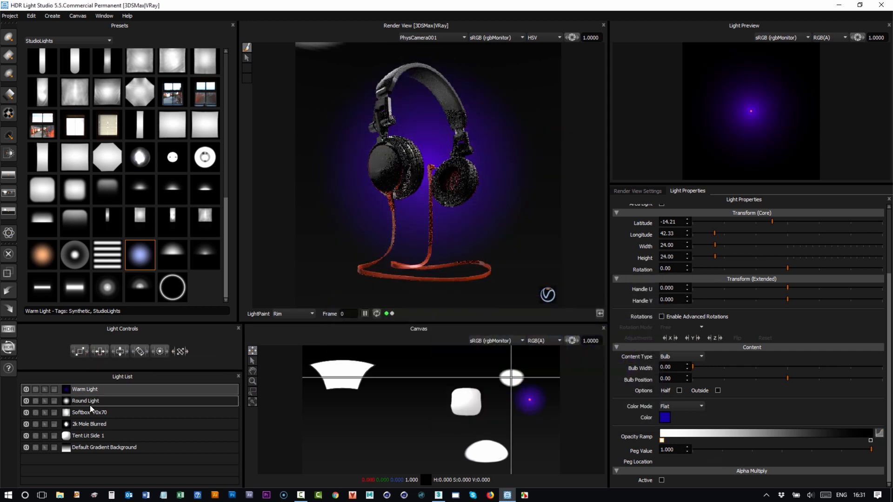
- Enlarge the render view to inspect the lit headphones, and restore room for the presets, canvas and light list
drag(300, 323, 300, 402)
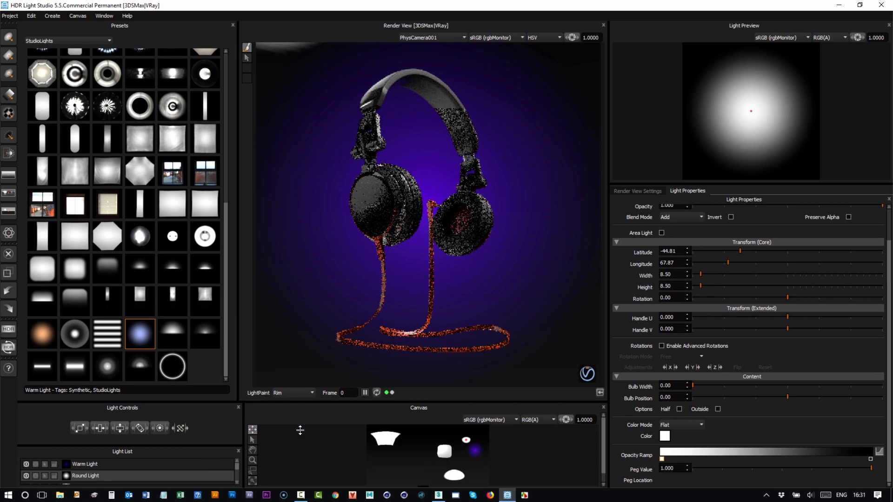
drag(203, 297, 188, 293)
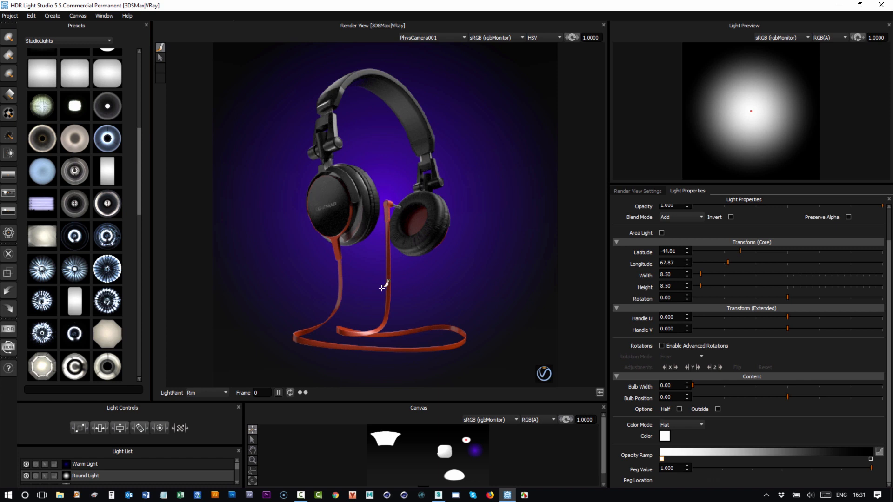
drag(436, 401, 432, 346)
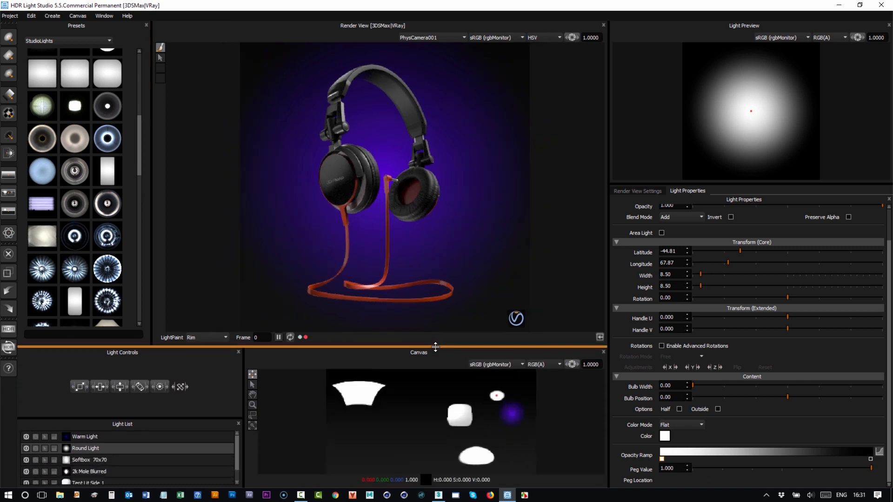
drag(152, 197, 246, 199)
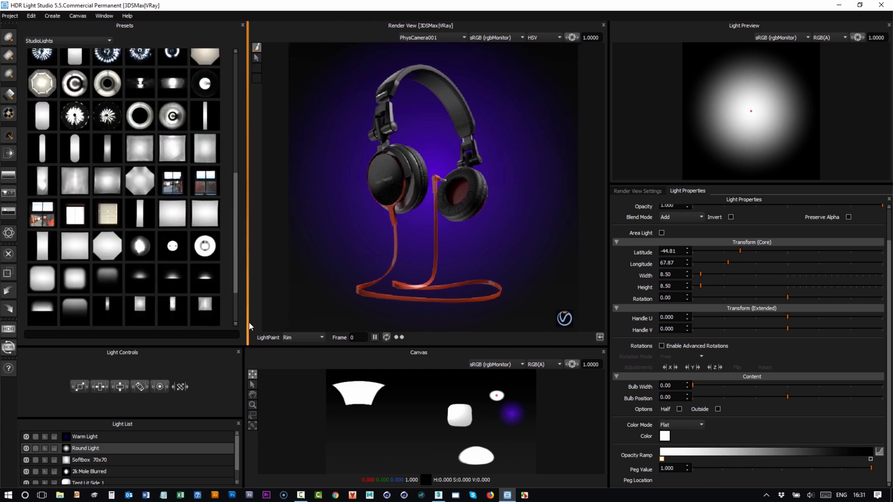
drag(139, 417, 139, 390)
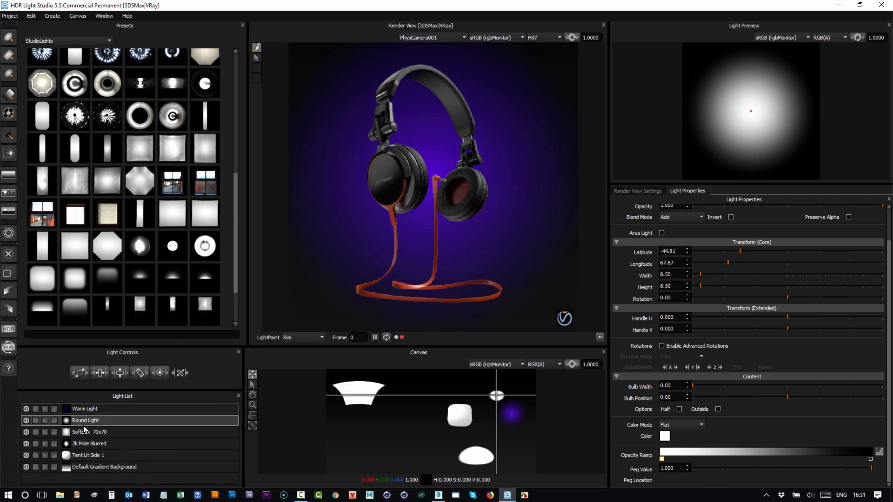
- Convert the Tent Lit Side 1 light into an area light
click(85, 432)
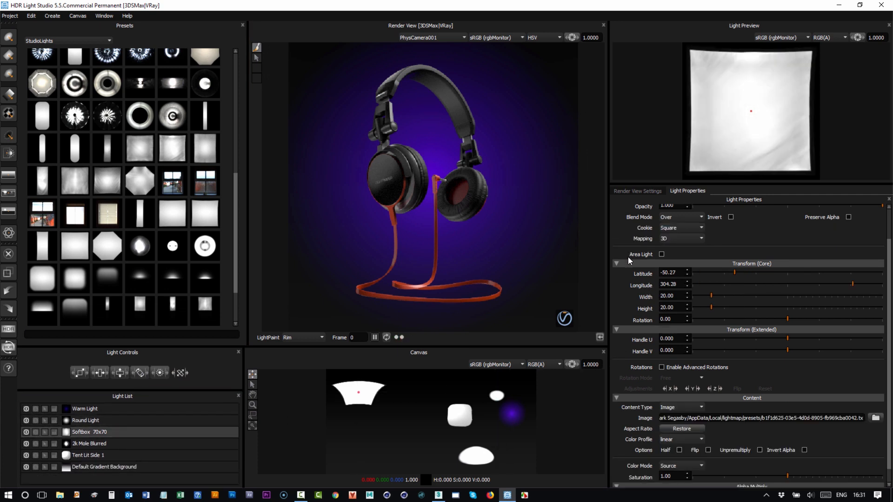
click(102, 454)
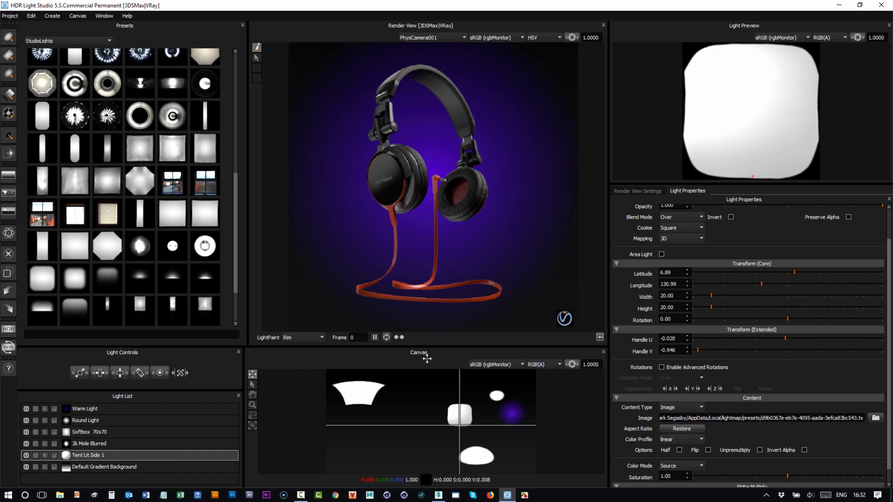
click(662, 255)
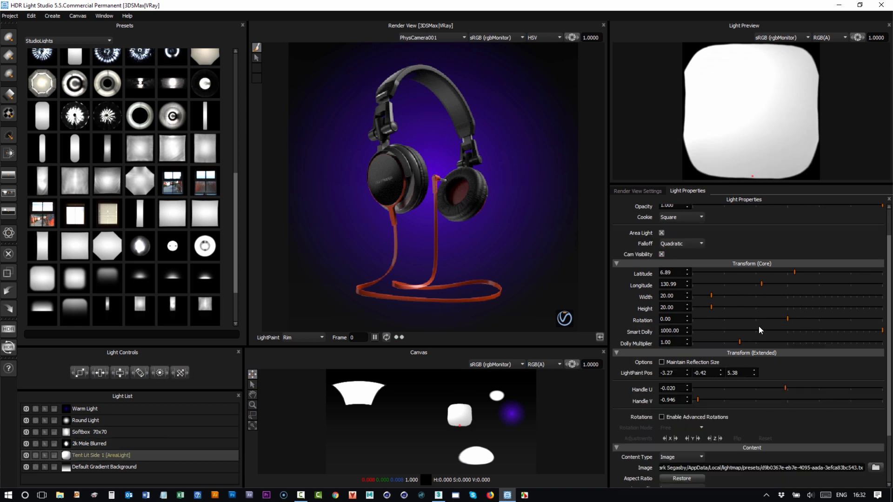
- Set the Tent Lit Side 1 Smart Dolly to 2.46 and enable advanced rotations in V-Lock mode
drag(713, 331, 700, 332)
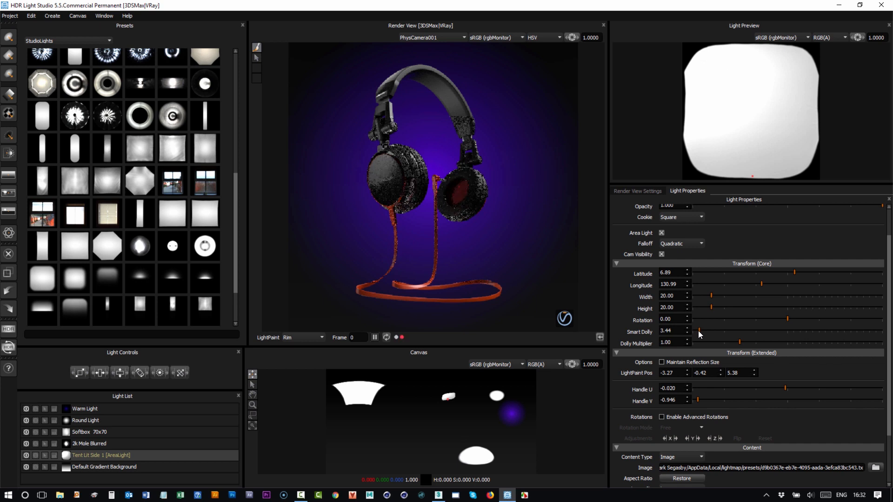
drag(698, 331, 696, 331)
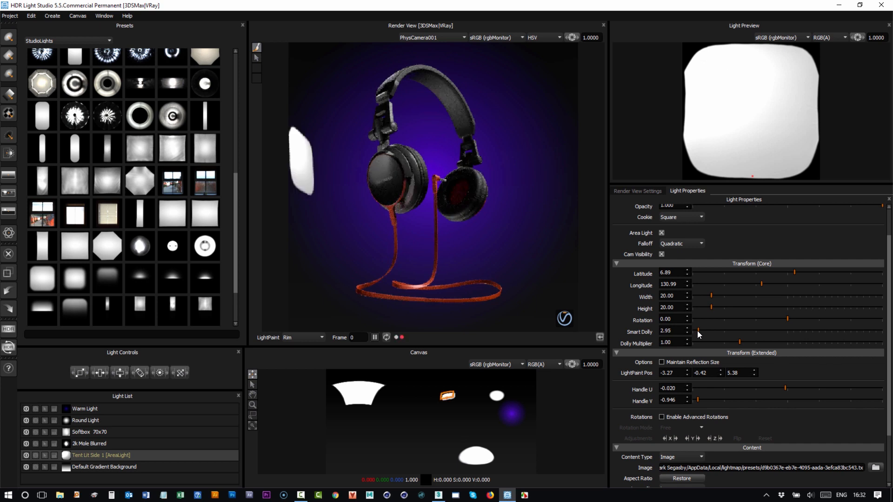
click(690, 415)
click(683, 427)
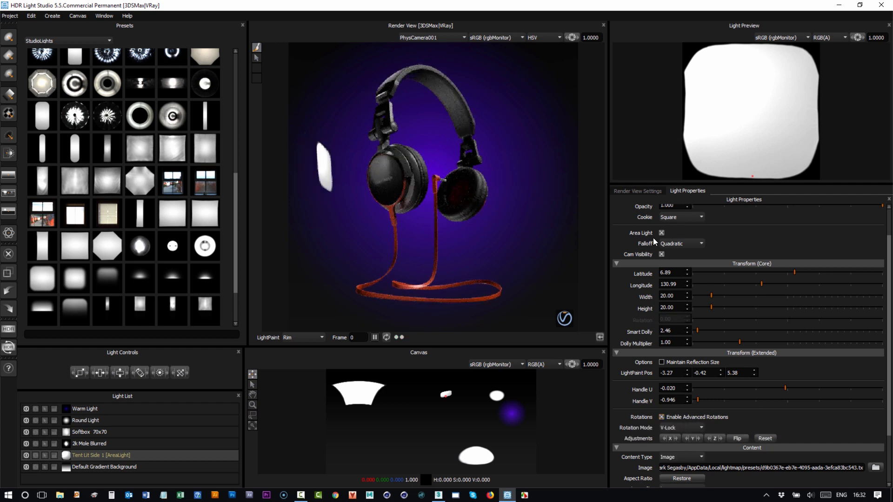
- Resize Tent Lit Side 1 to width 32.50 and height 92.00, and move its handle to the centre of the light
drag(102, 375, 281, 283)
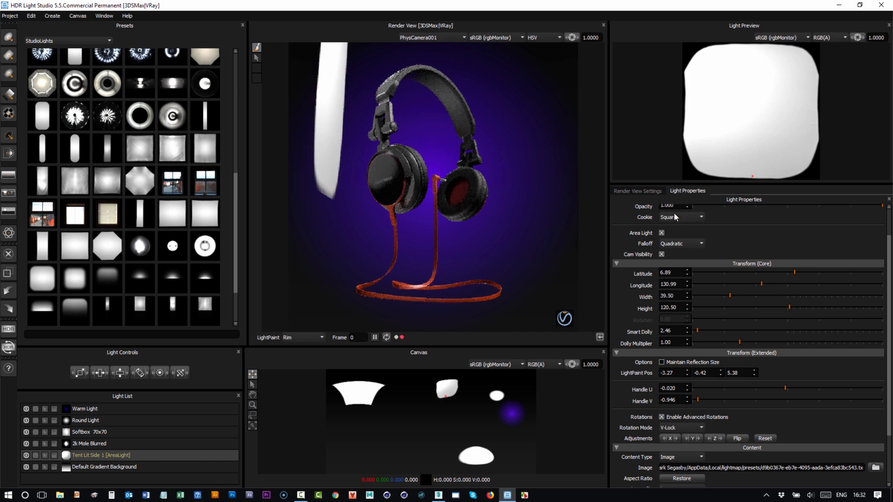
click(751, 112)
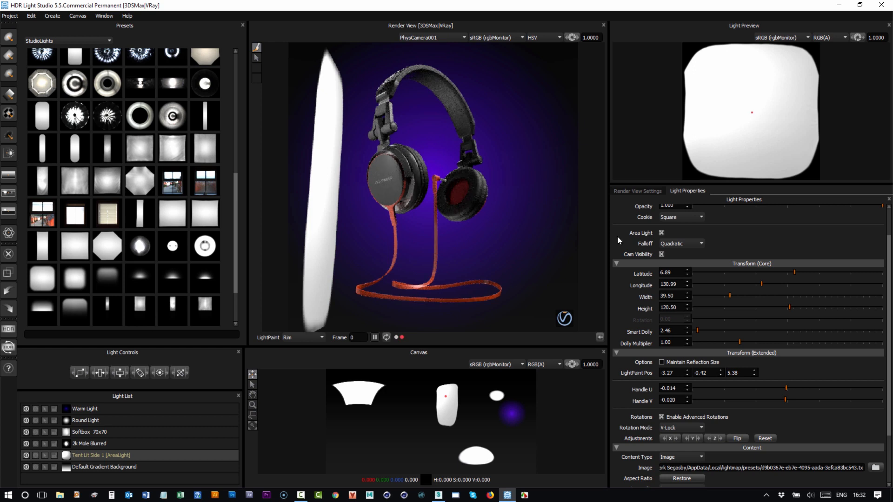
drag(99, 374, 66, 381)
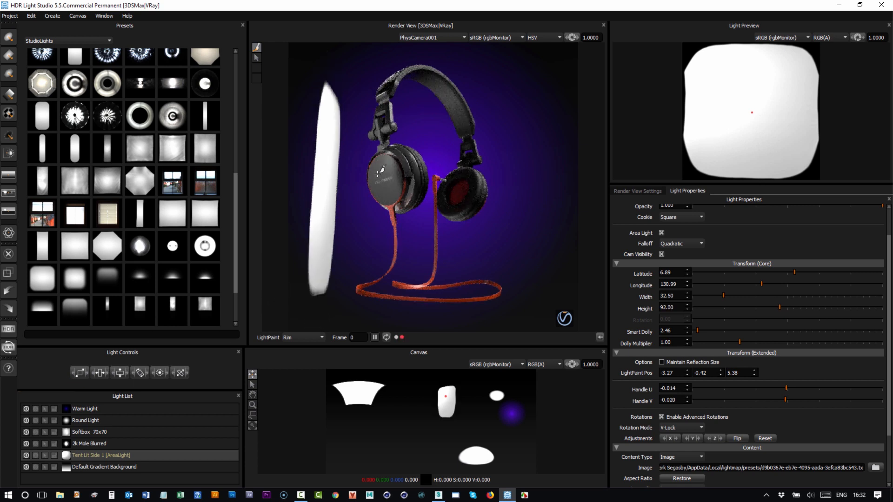
- Turn off camera visibility for Tent Lit Side 1 and light paint it in Reflection mode on the logo ear cup's outer face
click(375, 174)
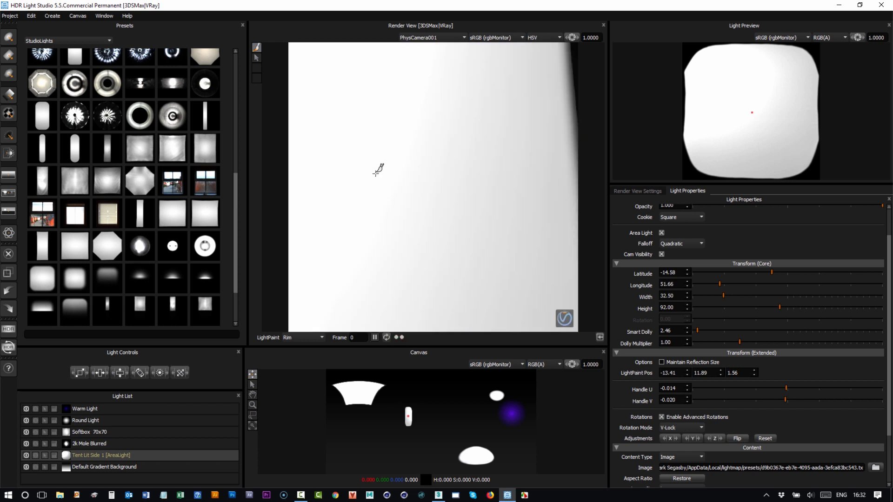
click(306, 336)
click(661, 255)
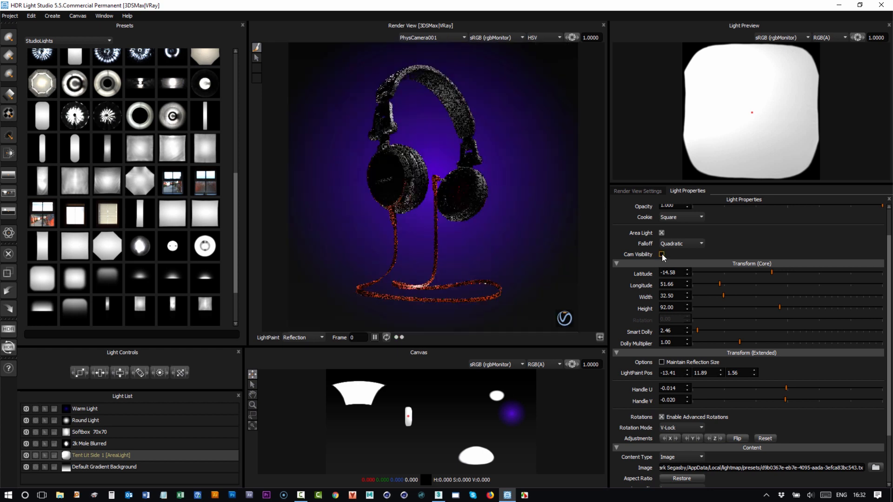
click(376, 168)
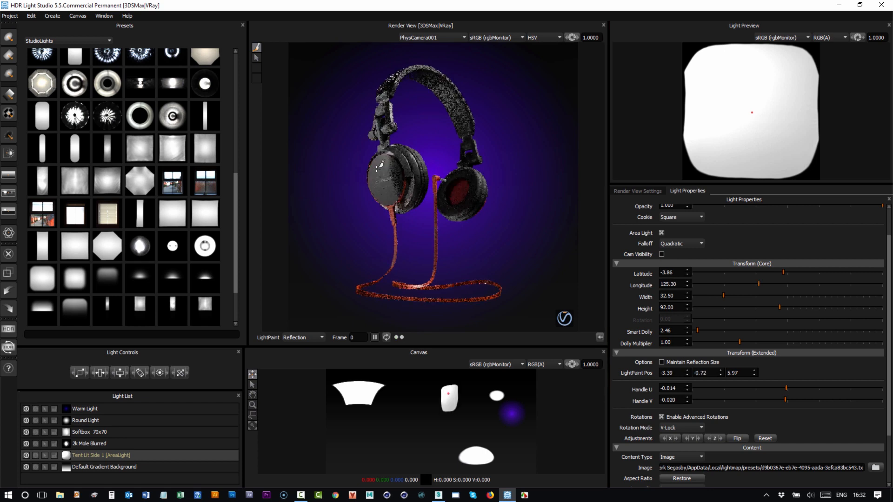
- Turn on camera visibility for Tent Lit Side 1 and try light painting it in Rim mode on the logo ear cup
click(661, 254)
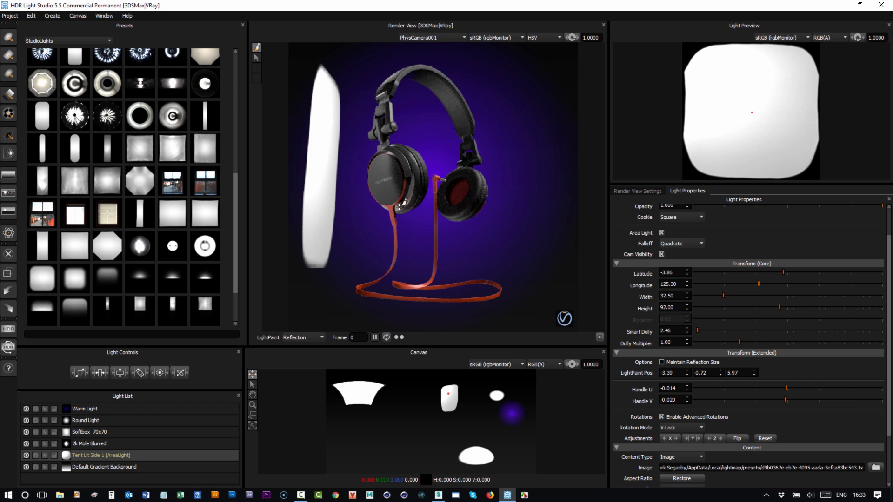
click(296, 338)
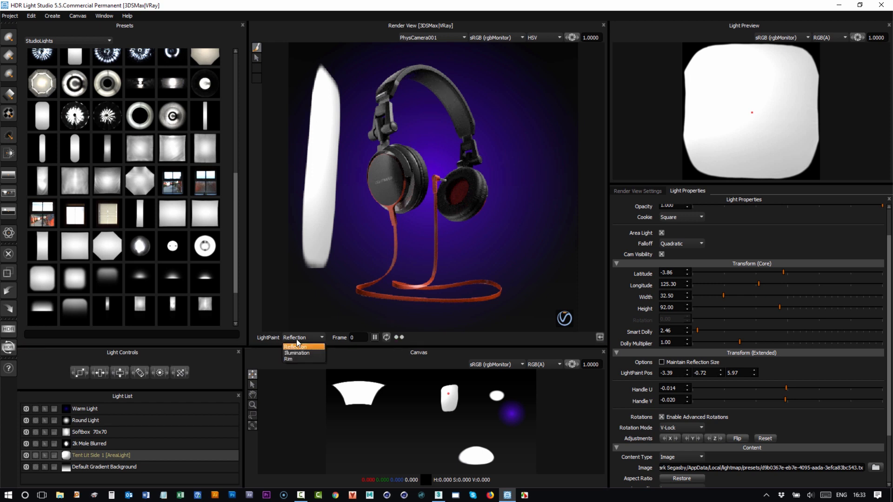
click(299, 358)
click(393, 177)
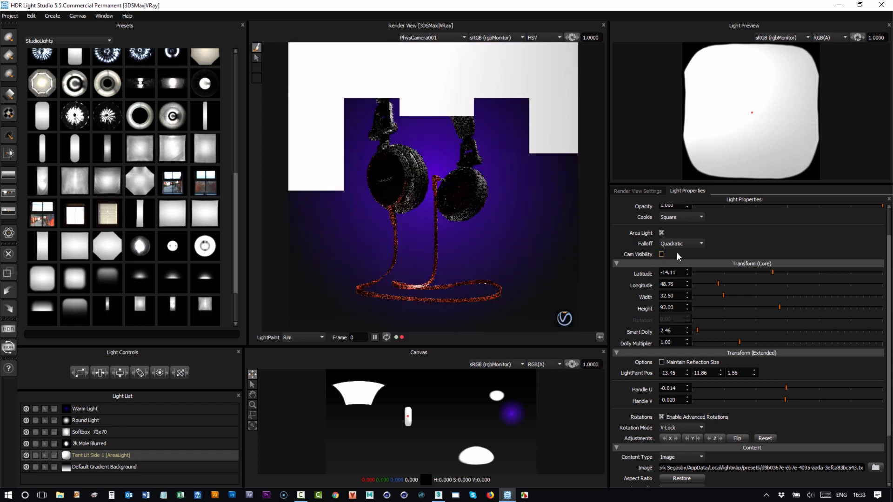
- Light paint Tent Lit Side 1 in Reflection mode on the logo ear cup's outer face, with its camera visibility turned on
click(294, 340)
click(296, 347)
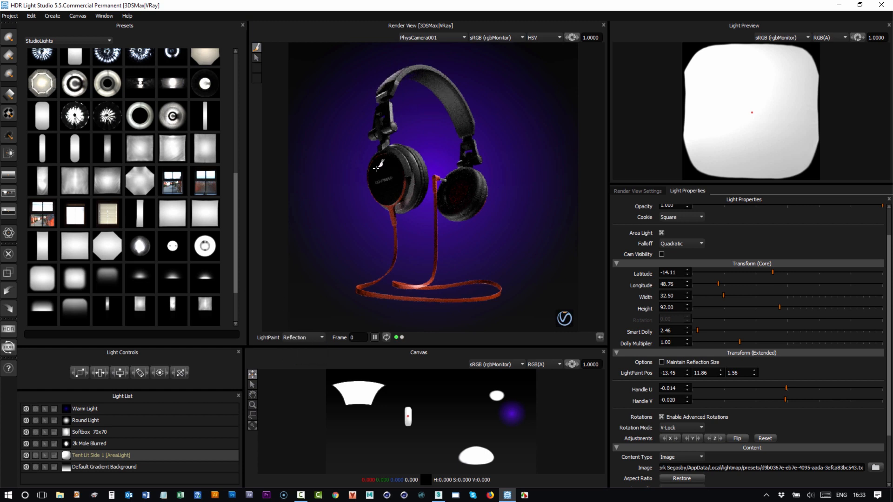
click(377, 168)
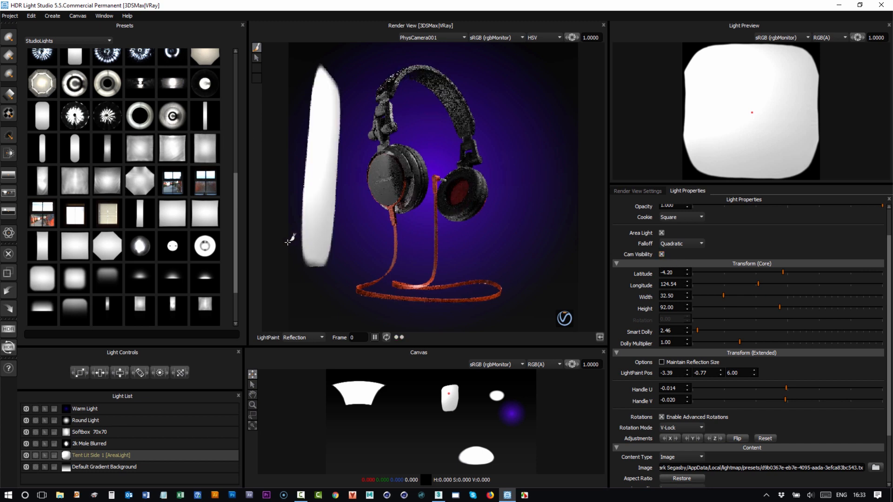
- Production render the lighting as a 1500x750 EXR map with master file demo.exr on the Desktop
click(8, 329)
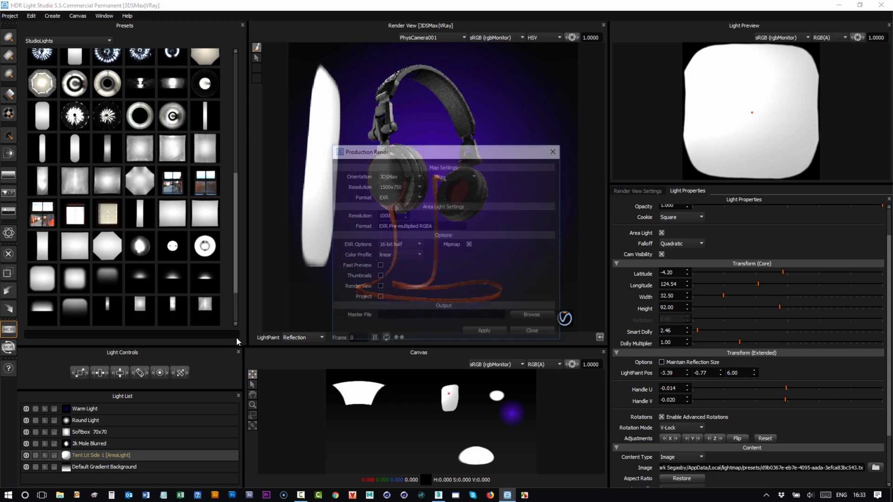
click(530, 318)
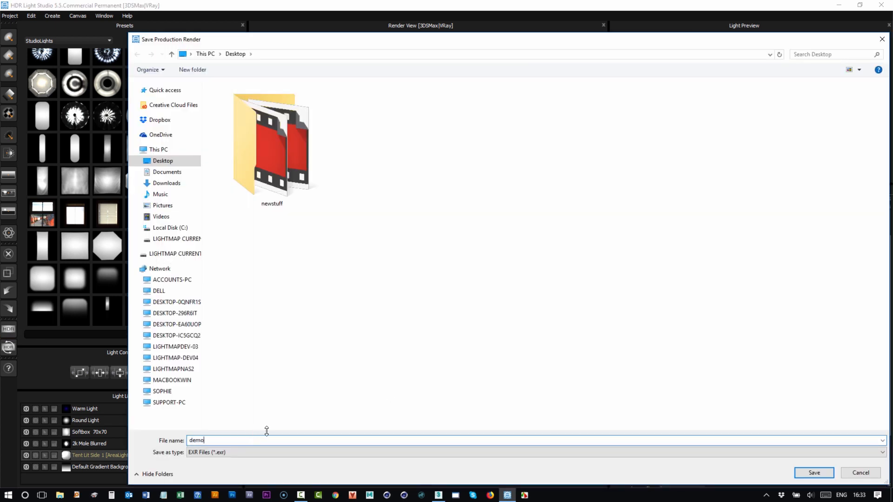
key(Return)
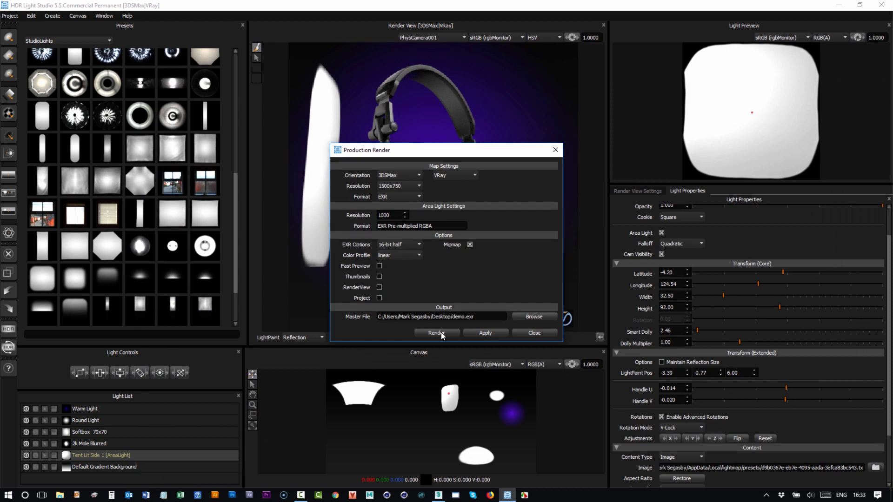
click(436, 333)
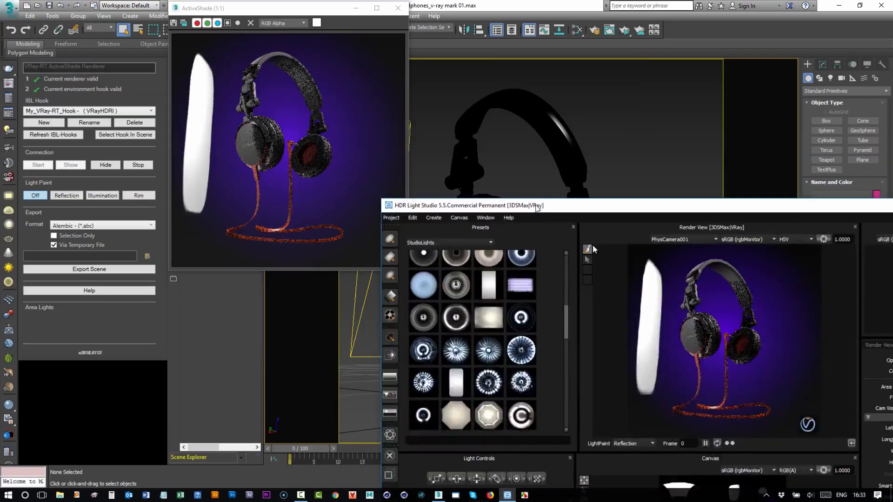
- Switch to 3ds Max and stop the live HDR Light Studio connection
drag(537, 208, 660, 283)
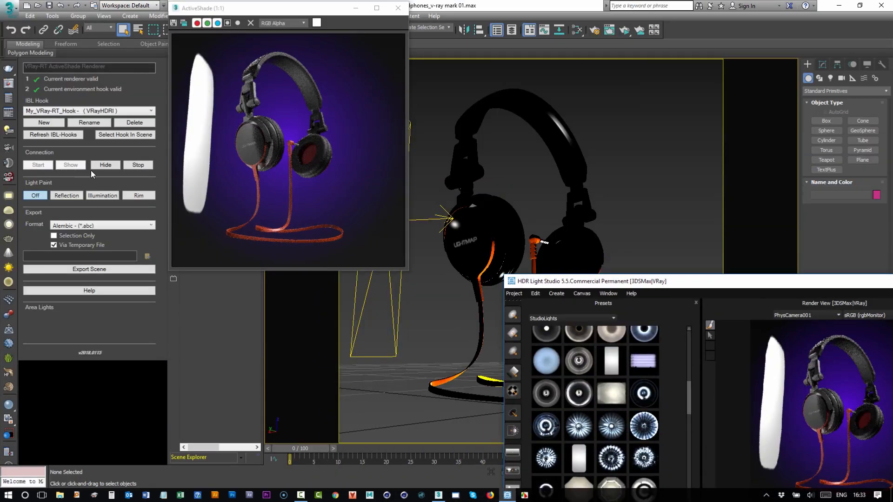
click(137, 166)
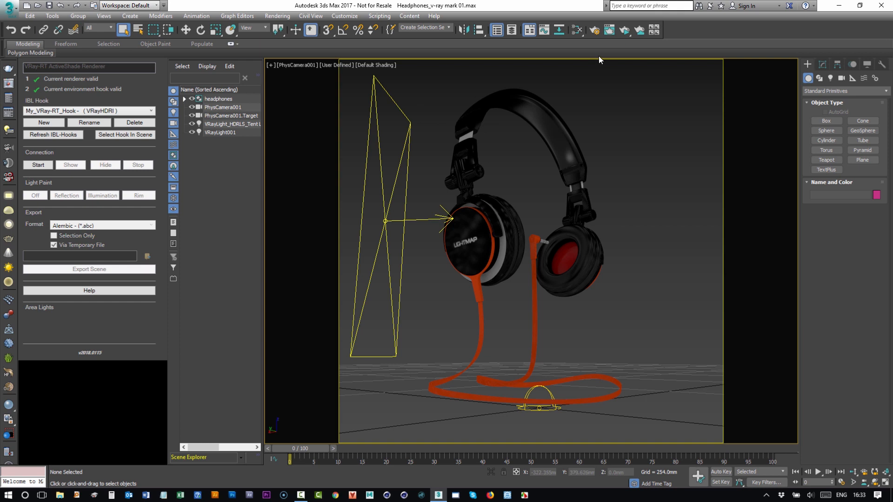
- Start a new ActiveShade render of the headphones scene in an enlarged window and view it at 2:1
click(625, 29)
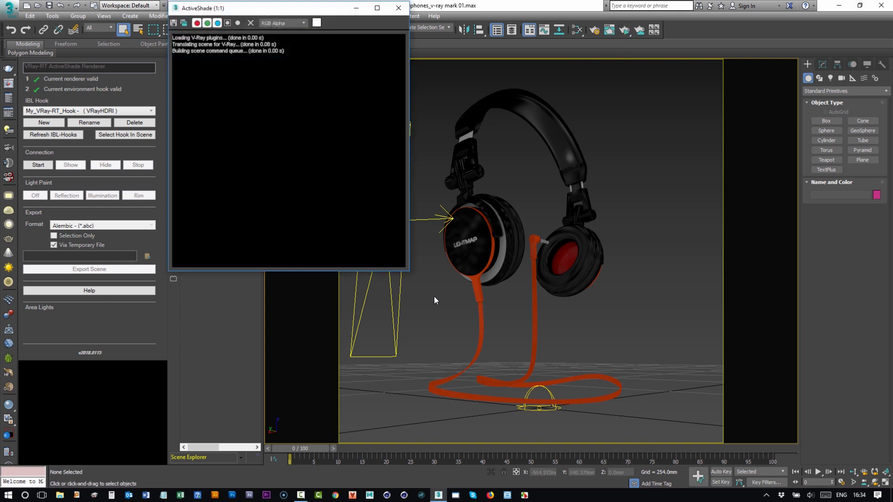
drag(409, 275, 807, 461)
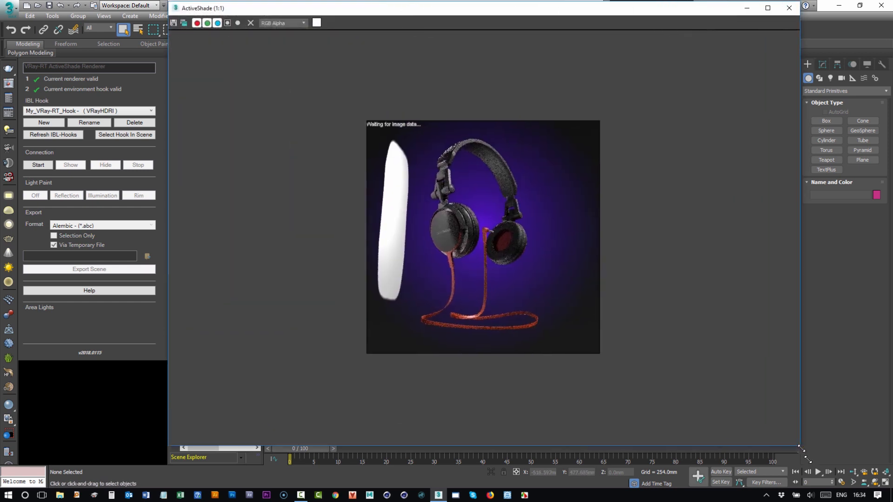
scroll(690, 306, up, 1)
middle_drag(632, 170, 638, 210)
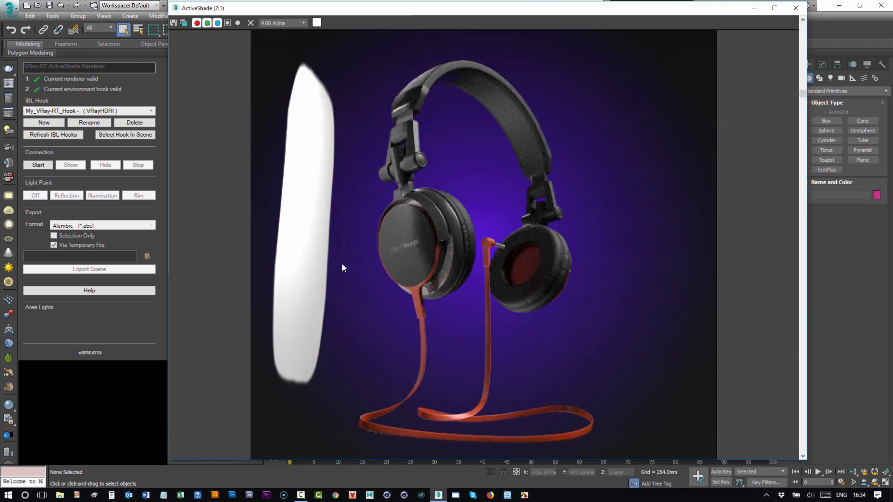